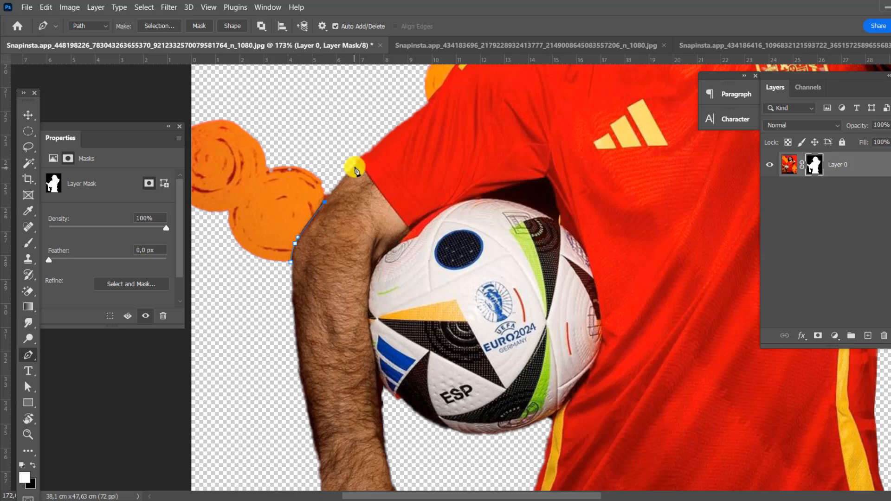
Trace a closed pen path along the arm, sleeve and shoulder, enclosing the leftover orange background beside the player
{"action": "left_click", "coordinate": [397, 127]}
{"action": "left_click", "coordinate": [428, 101]}
{"action": "left_click_drag", "start_coordinate": [455, 88], "coordinate": [399, 238]}
{"action": "left_click", "coordinate": [393, 231]}
{"action": "left_click", "coordinate": [424, 191]}
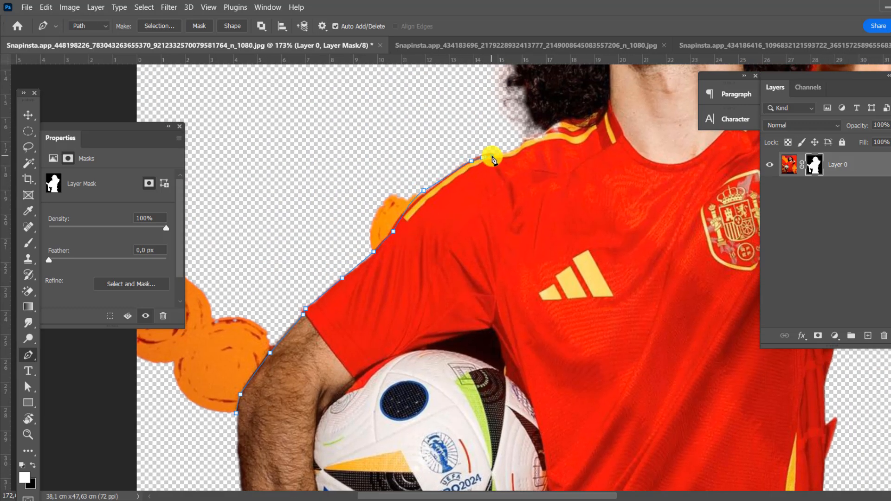
{"action": "left_click", "coordinate": [296, 221]}
{"action": "scroll", "coordinate": [300, 225], "scroll_direction": "down", "scroll_amount": 5}
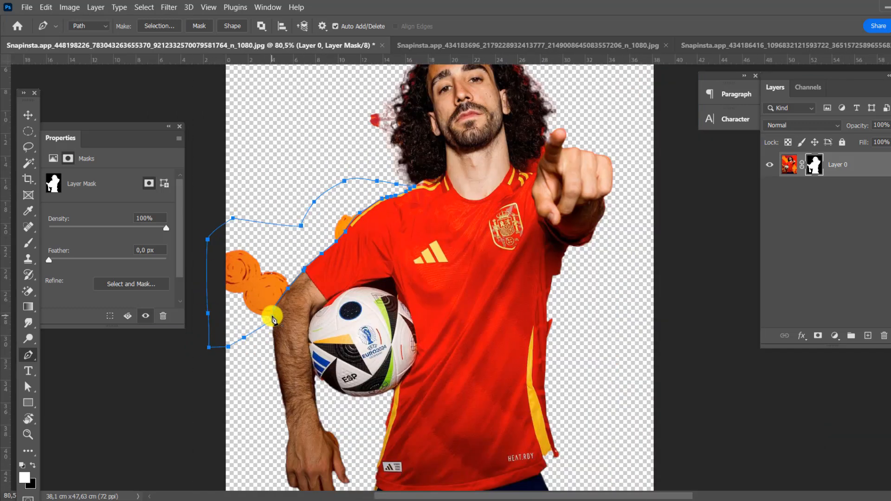
Convert the path to a selection and paint black on the layer mask to hide the orange remnants and the red spot near the hair
{"action": "key", "text": "ctrl+Return"}
{"action": "left_click", "coordinate": [28, 242]}
{"action": "left_click", "coordinate": [33, 465]}
{"action": "left_click_drag", "start_coordinate": [281, 281], "coordinate": [246, 243]}
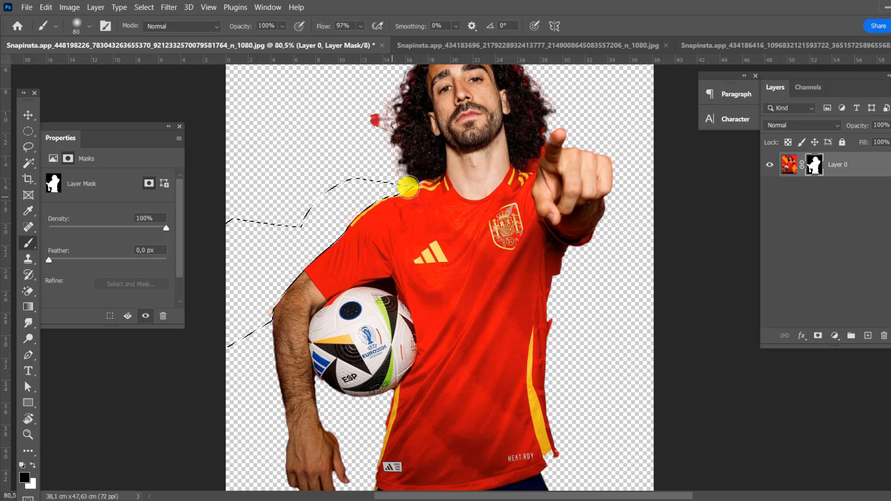
{"action": "left_click_drag", "start_coordinate": [374, 158], "coordinate": [389, 116]}
{"action": "scroll", "coordinate": [342, 166], "scroll_direction": "down", "scroll_amount": 4}
Paint white on the layer mask along the shirt's side to restore the missing yellow stripe and edge
{"action": "scroll", "coordinate": [495, 294], "scroll_direction": "up", "scroll_amount": 4}
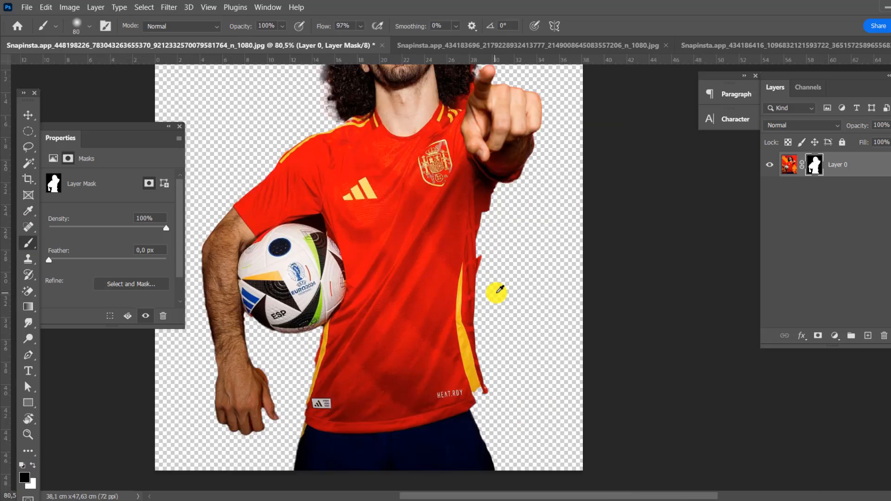
{"action": "left_click_drag", "start_coordinate": [482, 211], "coordinate": [469, 322]}
{"action": "scroll", "coordinate": [458, 344], "scroll_direction": "down", "scroll_amount": 2}
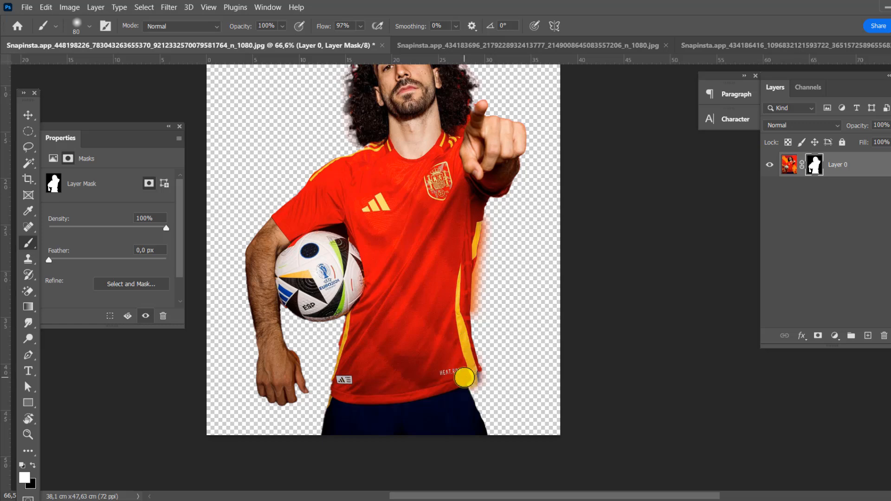
Outline the shirt's side edge down to the hem with a pen path, convert it to a selection and mask out the background spill
{"action": "left_click", "coordinate": [27, 355]}
{"action": "scroll", "coordinate": [496, 387], "scroll_direction": "up", "scroll_amount": 3}
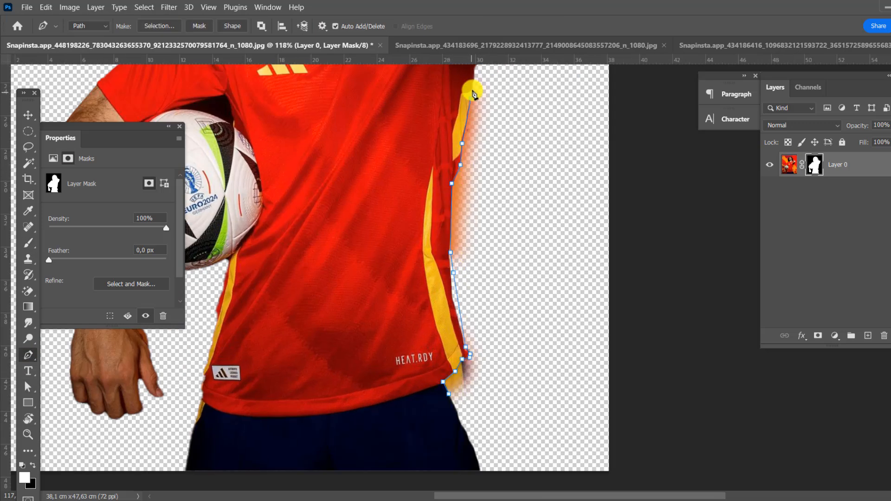
{"action": "key", "text": "ctrl+Return"}
{"action": "scroll", "coordinate": [449, 395], "scroll_direction": "down", "scroll_amount": 3}
{"action": "left_click", "coordinate": [28, 242]}
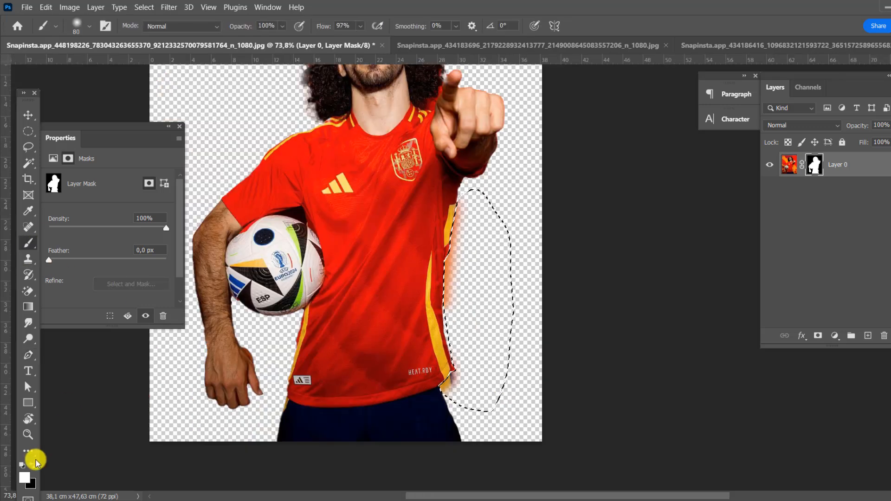
{"action": "left_click", "coordinate": [32, 465]}
Refine the layer mask around the hair's outline with a 15 px brush
{"action": "scroll", "coordinate": [490, 155], "scroll_direction": "up", "scroll_amount": 4}
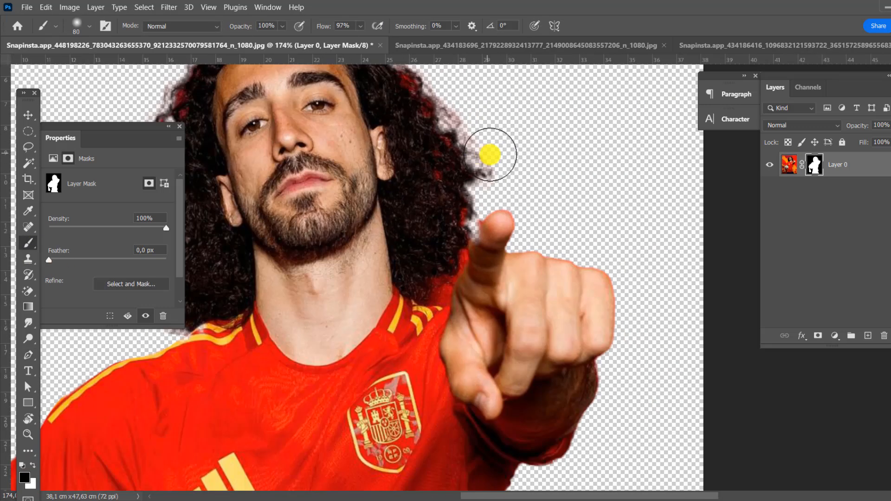
{"action": "scroll", "coordinate": [443, 201], "scroll_direction": "up", "scroll_amount": 3}
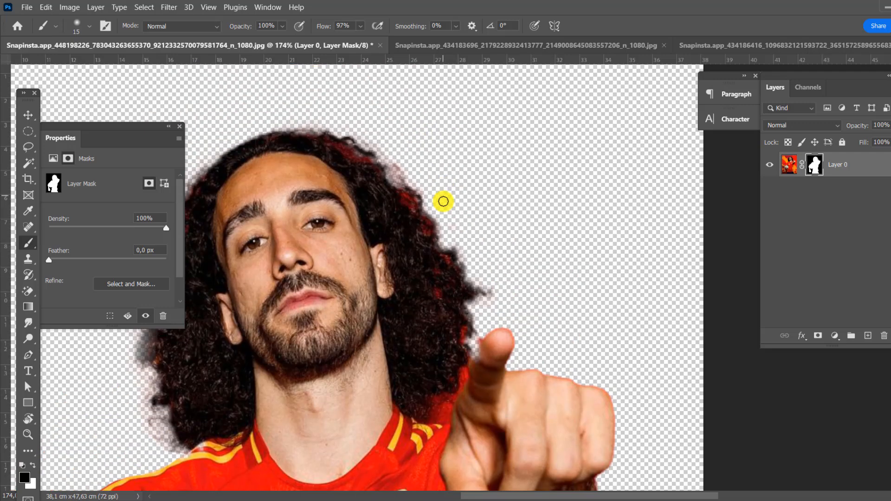
{"action": "scroll", "coordinate": [425, 172], "scroll_direction": "down", "scroll_amount": 2}
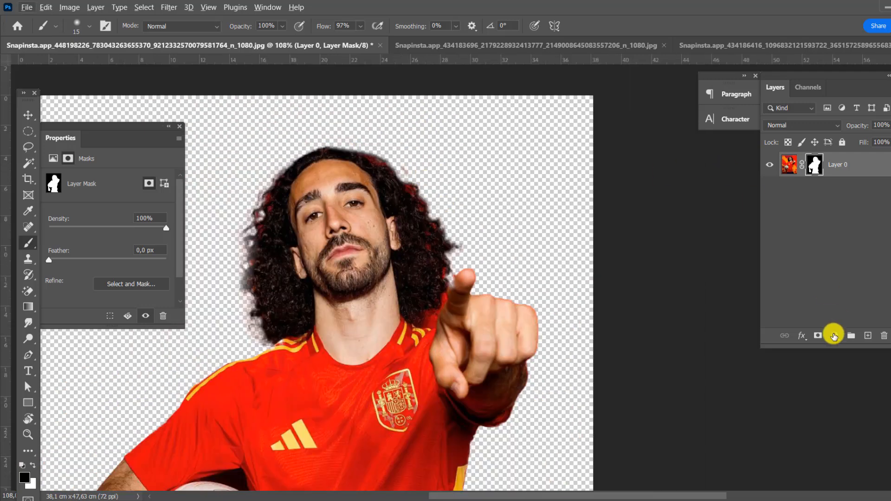
Add a Hue/Saturation adjustment clipped to the player layer with Saturation -100, and invert its mask to black
{"action": "left_click", "coordinate": [833, 335]}
{"action": "left_click", "coordinate": [798, 220]}
{"action": "left_click", "coordinate": [92, 315]}
{"action": "left_click_drag", "start_coordinate": [108, 249], "coordinate": [49, 250]}
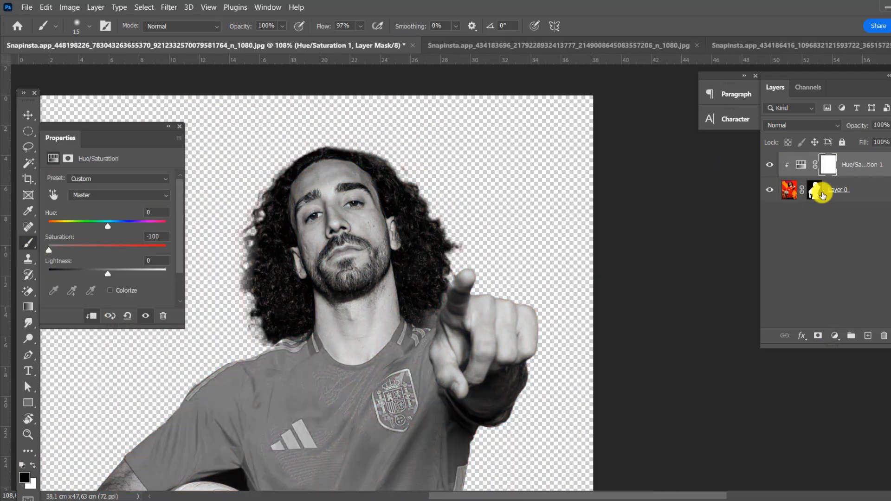
{"action": "left_click", "coordinate": [828, 164]}
{"action": "key", "text": "ctrl+i"}
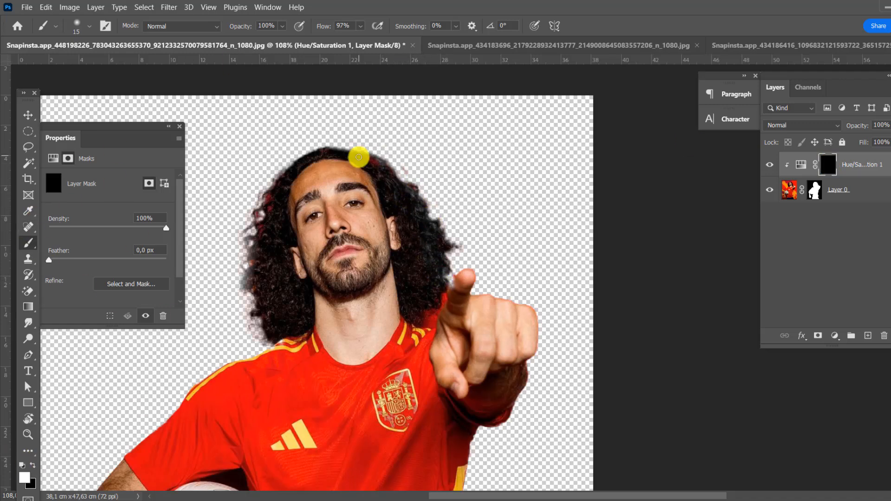
Paint white on the Hue/Saturation mask over the player's hair to remove the red color cast
{"action": "scroll", "coordinate": [393, 185], "scroll_direction": "up", "scroll_amount": 4}
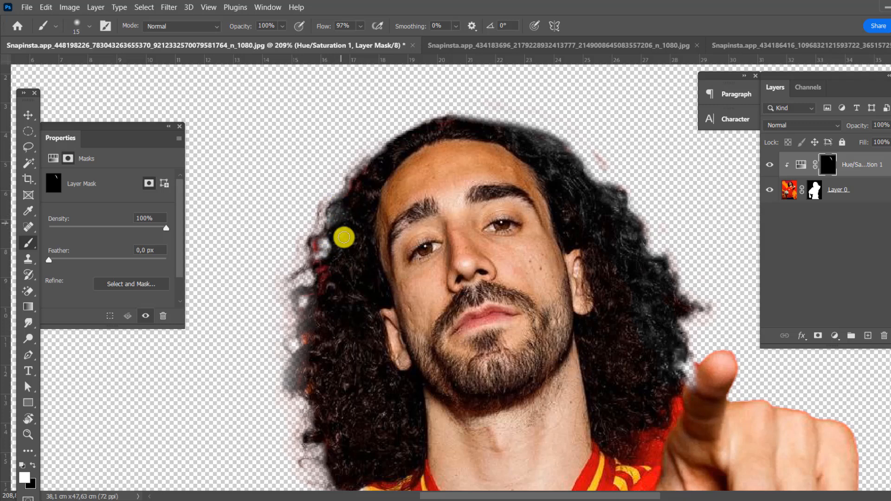
{"action": "scroll", "coordinate": [343, 251], "scroll_direction": "down", "scroll_amount": 3}
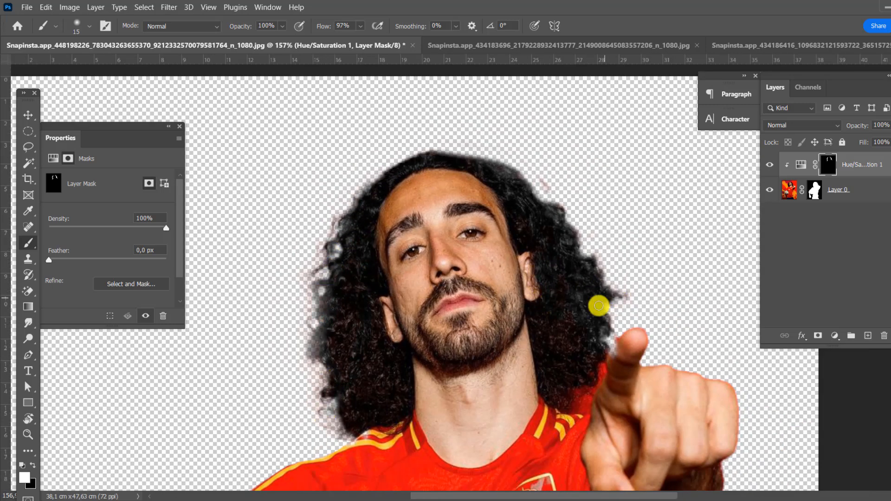
{"action": "scroll", "coordinate": [598, 305], "scroll_direction": "down", "scroll_amount": 3}
{"action": "scroll", "coordinate": [351, 240], "scroll_direction": "up", "scroll_amount": 4}
{"action": "key", "text": "bracketright"}
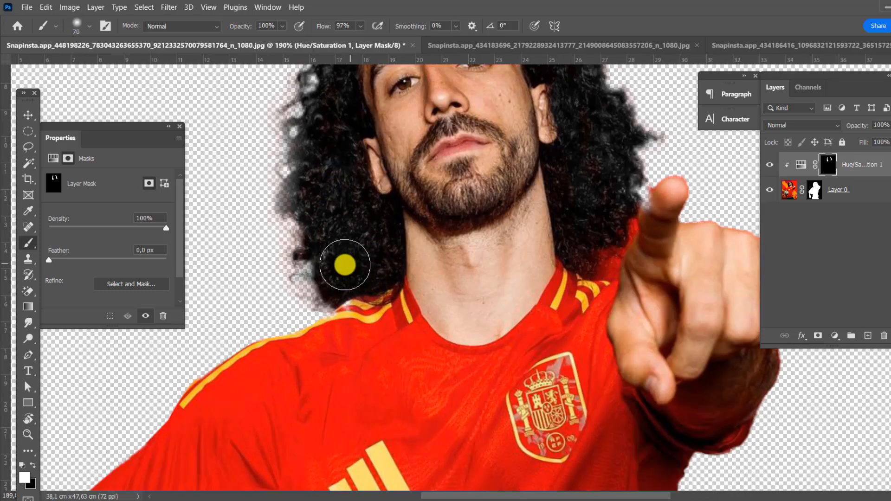
{"action": "scroll", "coordinate": [383, 153], "scroll_direction": "down", "scroll_amount": 2}
{"action": "left_click_drag", "start_coordinate": [396, 184], "coordinate": [405, 286]}
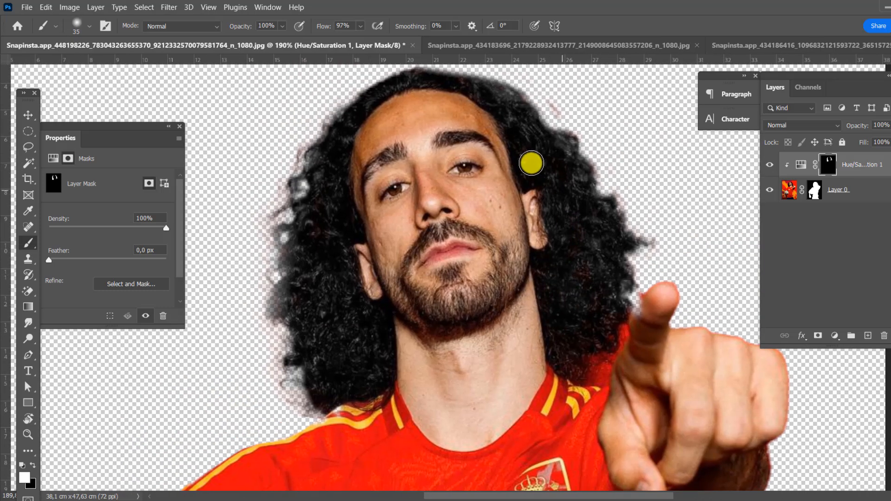
{"action": "scroll", "coordinate": [524, 167], "scroll_direction": "down", "scroll_amount": 12}
{"action": "scroll", "coordinate": [587, 211], "scroll_direction": "up", "scroll_amount": 4}
{"action": "left_click_drag", "start_coordinate": [587, 211], "coordinate": [568, 237]}
Combine the Hue/Saturation adjustment and the player layer into a single smart object
{"action": "key", "text": "v"}
{"action": "left_click", "coordinate": [871, 191], "text": "ctrl"}
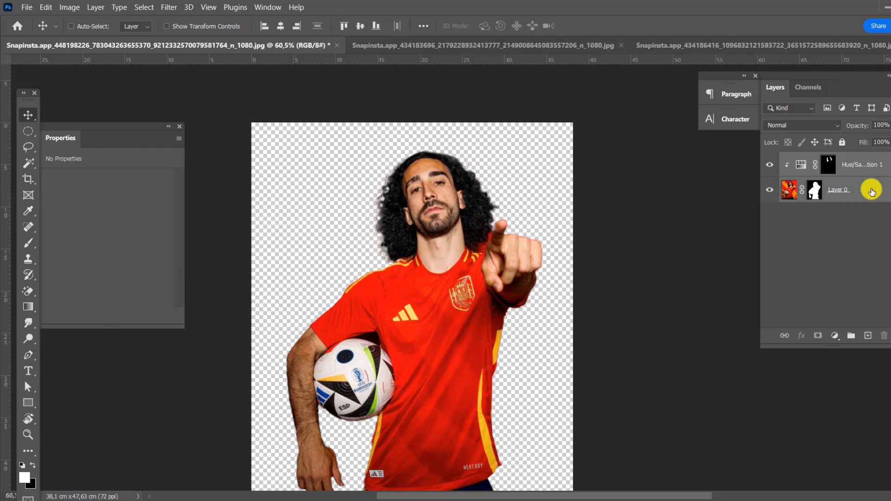
{"action": "key", "text": "ctrl+e"}
{"action": "right_click", "coordinate": [871, 168]}
{"action": "left_click", "coordinate": [761, 175]}
Place the player cutout in the Untitled-1 document and close its source document
{"action": "scroll", "coordinate": [391, 213], "scroll_direction": "down", "scroll_amount": 4}
{"action": "left_click_drag", "start_coordinate": [427, 226], "coordinate": [456, 284]}
{"action": "left_click_drag", "start_coordinate": [453, 278], "coordinate": [480, 350]}
{"action": "left_click", "coordinate": [223, 152]}
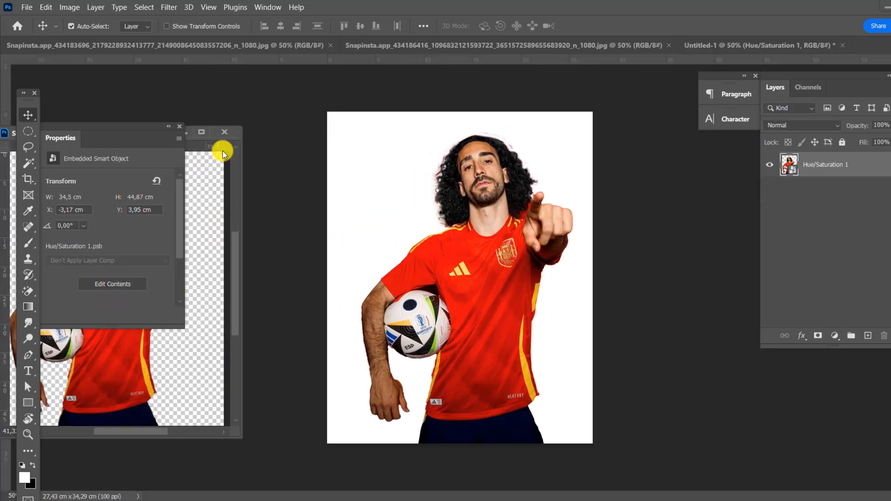
{"action": "left_click_drag", "start_coordinate": [101, 126], "coordinate": [178, 133]}
{"action": "left_click", "coordinate": [294, 133]}
Unlock the locker room photo's background layer and place it behind the player in Untitled-1
{"action": "left_click_drag", "start_coordinate": [464, 204], "coordinate": [569, 67]}
{"action": "double_click", "coordinate": [833, 167]}
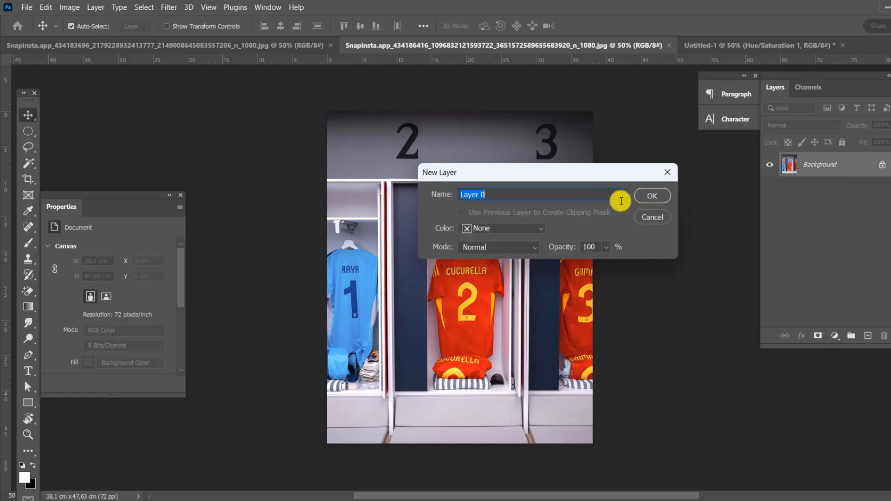
{"action": "left_click", "coordinate": [651, 196]}
{"action": "left_click_drag", "start_coordinate": [482, 284], "coordinate": [449, 203]}
{"action": "left_click_drag", "start_coordinate": [778, 209], "coordinate": [778, 203]}
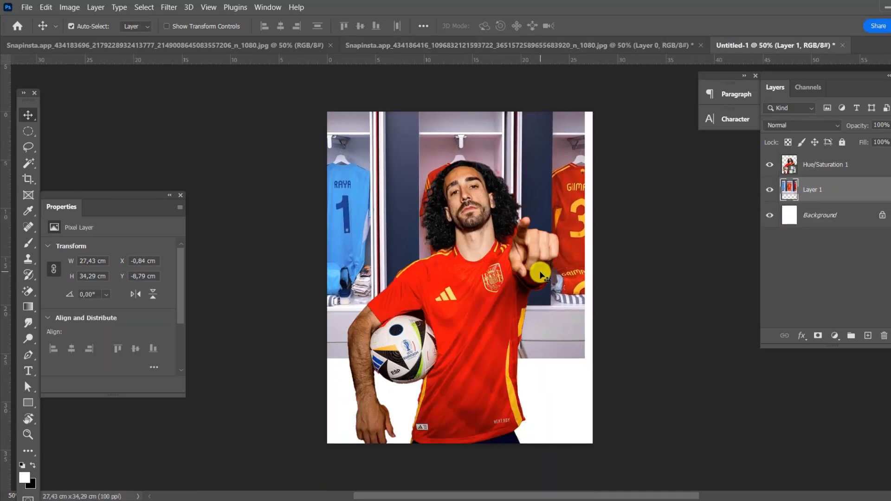
Position the locker room photo at X 0 cm, Y -12,22 cm and shift the player toward the canvas's right edge
{"action": "left_click_drag", "start_coordinate": [537, 263], "coordinate": [528, 284]}
{"action": "left_click", "coordinate": [559, 186]}
{"action": "left_click_drag", "start_coordinate": [559, 185], "coordinate": [564, 179]}
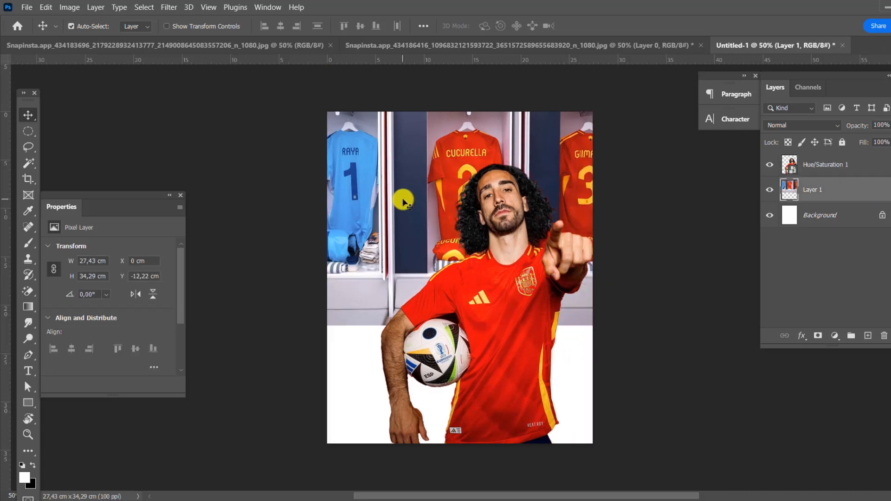
Add a layer mask to the locker room photo and fade its lower part with a black-to-transparent gradient
{"action": "left_click", "coordinate": [818, 336]}
{"action": "left_click", "coordinate": [27, 307]}
{"action": "left_click", "coordinate": [32, 465]}
{"action": "left_click_drag", "start_coordinate": [318, 387], "coordinate": [370, 151]}
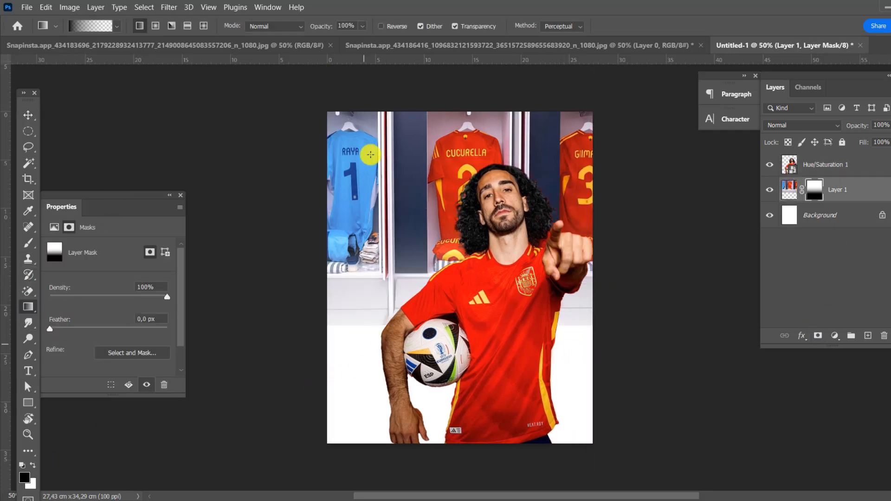
Close the locker room photo document and bring up the photo of the player controlling the ball
{"action": "key", "text": "v"}
{"action": "left_click", "coordinate": [649, 45]}
{"action": "left_click", "coordinate": [700, 45]}
{"action": "left_click", "coordinate": [488, 203]}
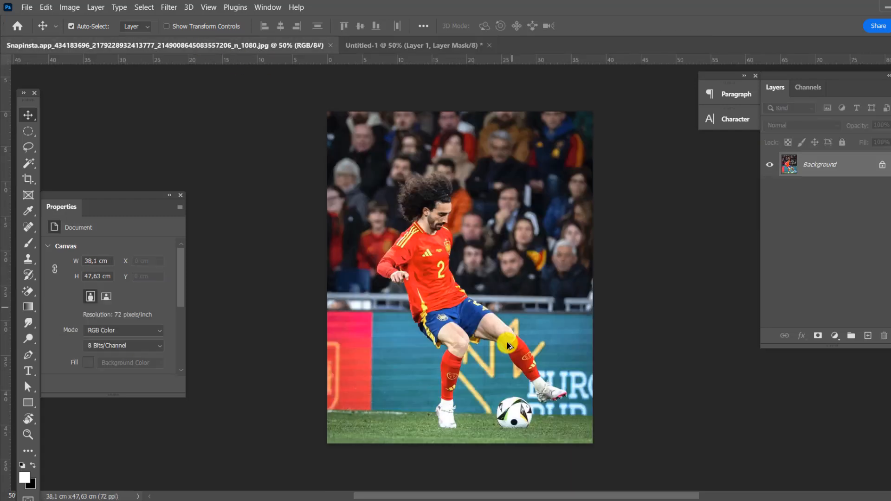
Select the player in the match photo with Select Subject
{"action": "key", "text": "ctrl+0"}
{"action": "left_click", "coordinate": [28, 163]}
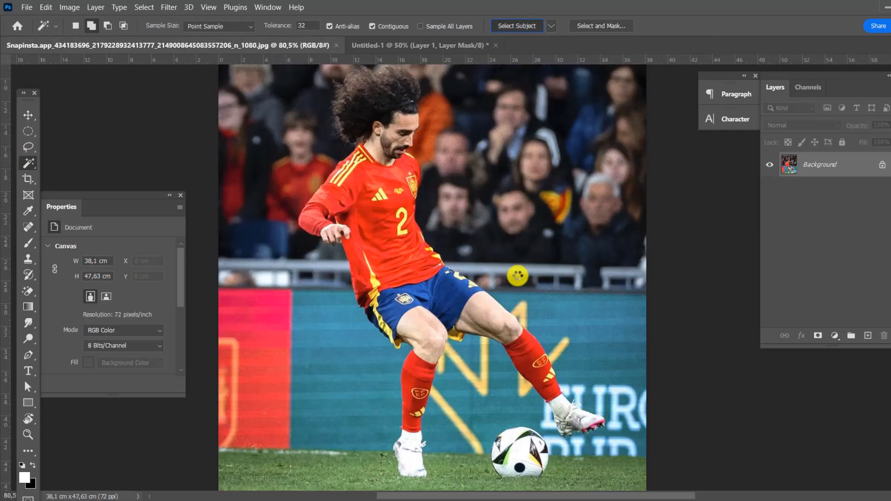
{"action": "scroll", "coordinate": [492, 269], "scroll_direction": "down", "scroll_amount": 3}
{"action": "scroll", "coordinate": [497, 398], "scroll_direction": "up", "scroll_amount": 8}
Add the ball to the player selection with the Elliptical Marquee tool
{"action": "left_click", "coordinate": [28, 131]}
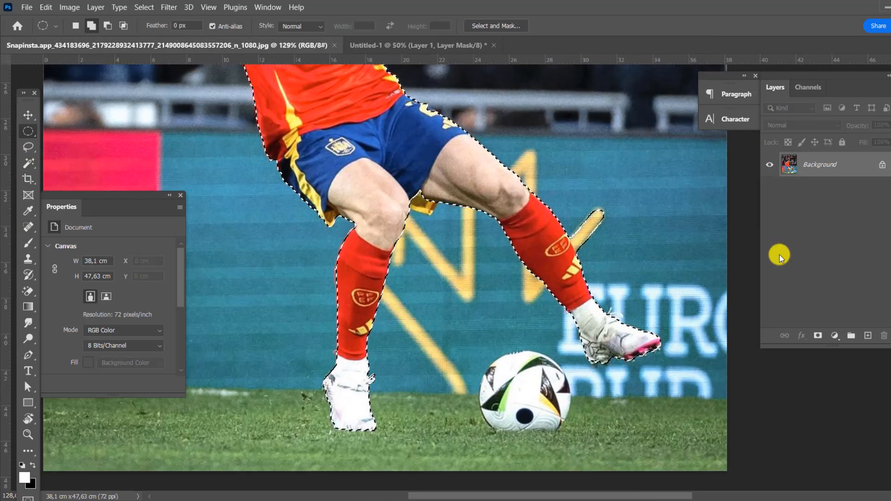
{"action": "left_click_drag", "start_coordinate": [479, 358], "coordinate": [570, 457]}
{"action": "key", "text": "ctrl+z"}
{"action": "key", "text": "ctrl+z"}
{"action": "scroll", "coordinate": [519, 371], "scroll_direction": "down", "scroll_amount": 6}
Mask the match photo to the selected player and ball, and convert the layer to a smart object
{"action": "left_click", "coordinate": [817, 336]}
{"action": "scroll", "coordinate": [556, 179], "scroll_direction": "down", "scroll_amount": 4}
{"action": "scroll", "coordinate": [543, 180], "scroll_direction": "up", "scroll_amount": 9}
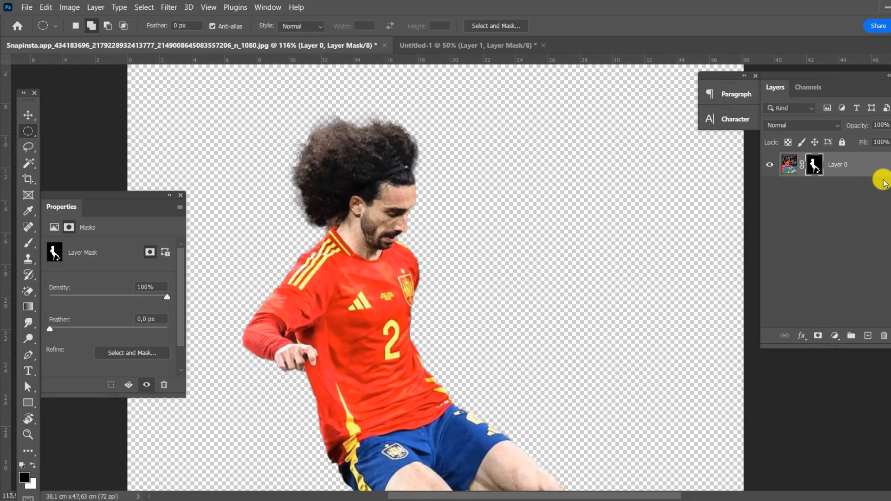
{"action": "right_click", "coordinate": [874, 170]}
{"action": "left_click", "coordinate": [789, 175]}
Place the cutout of the player and ball into the Untitled-1 document
{"action": "scroll", "coordinate": [501, 239], "scroll_direction": "down", "scroll_amount": 7}
{"action": "left_click", "coordinate": [28, 115]}
{"action": "left_click_drag", "start_coordinate": [422, 288], "coordinate": [460, 258]}
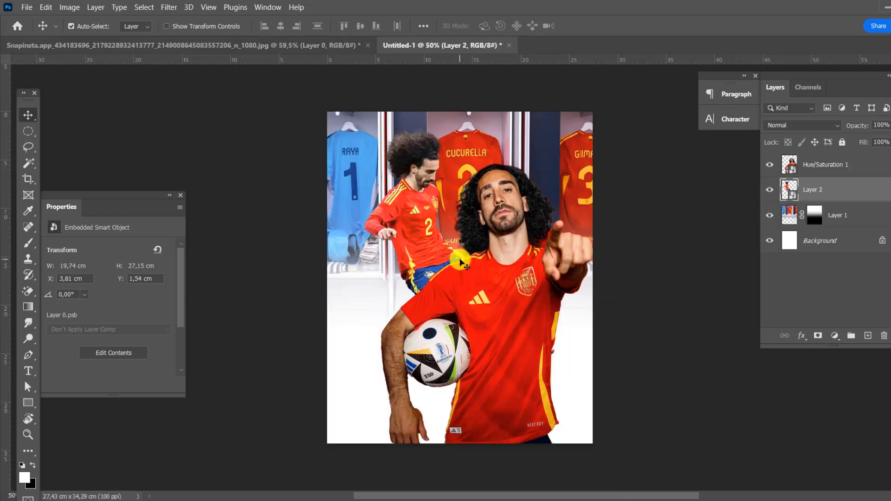
Move the action cutout's layer above the large player, place it front and center, and shift the large player left
{"action": "left_click_drag", "start_coordinate": [427, 223], "coordinate": [396, 252]}
{"action": "left_click_drag", "start_coordinate": [795, 192], "coordinate": [795, 157]}
{"action": "left_click_drag", "start_coordinate": [402, 258], "coordinate": [462, 286]}
{"action": "left_click_drag", "start_coordinate": [513, 231], "coordinate": [422, 206]}
Scale the action cutout on Layer 2 to 57,53% and rotate it 14,69° with Free Transform, beside the large player
{"action": "left_click", "coordinate": [473, 308]}
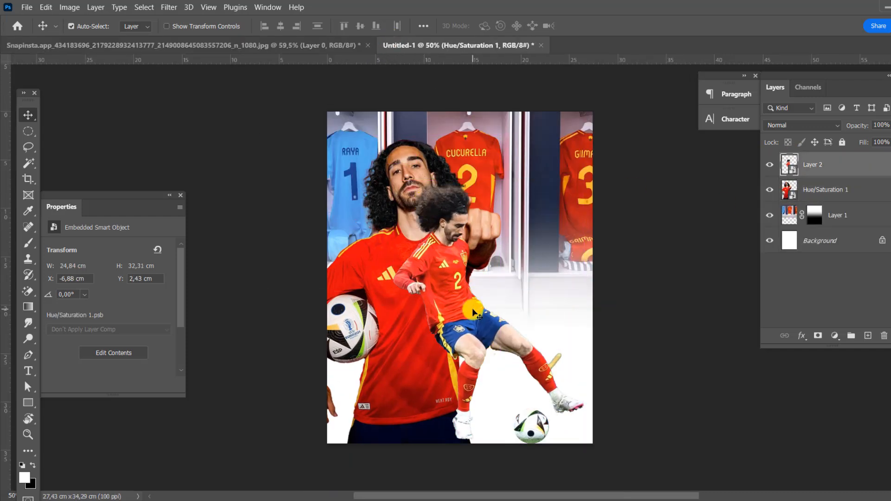
{"action": "key", "text": "ctrl+t"}
{"action": "left_click_drag", "start_coordinate": [654, 426], "coordinate": [644, 443]}
{"action": "left_click_drag", "start_coordinate": [405, 173], "coordinate": [441, 227]}
{"action": "left_click_drag", "start_coordinate": [427, 195], "coordinate": [452, 184]}
{"action": "left_click_drag", "start_coordinate": [541, 364], "coordinate": [578, 347]}
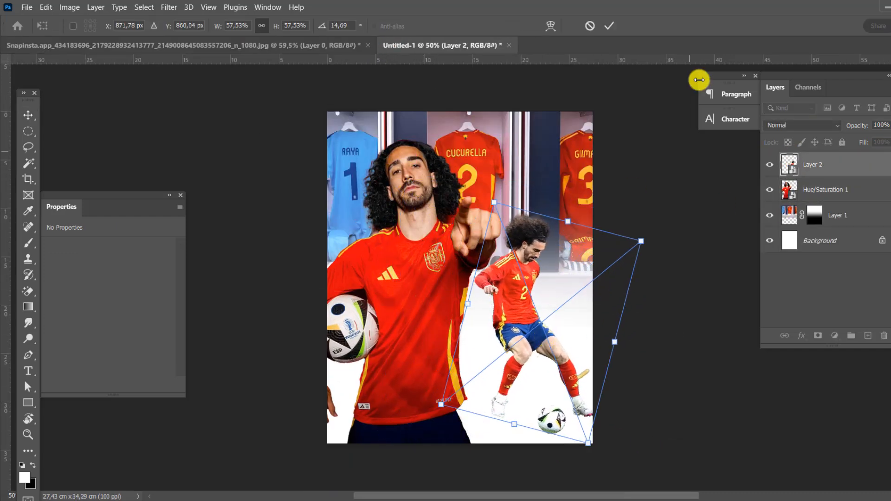
{"action": "left_click", "coordinate": [609, 26]}
Move the large player toward the canvas center and place the small action player in front at X 8,55 cm, Y 12,01 cm
{"action": "left_click_drag", "start_coordinate": [408, 165], "coordinate": [447, 151]}
{"action": "left_click_drag", "start_coordinate": [533, 256], "coordinate": [469, 273]}
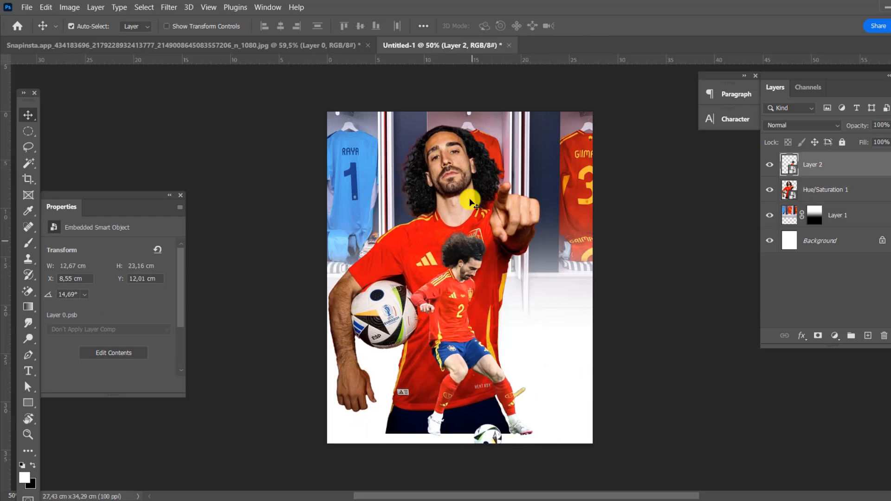
Add a layer mask to the large player and fade out his lower body with upward gradients
{"action": "left_click", "coordinate": [802, 196]}
{"action": "left_click", "coordinate": [822, 335]}
{"action": "left_click", "coordinate": [31, 304]}
{"action": "left_click_drag", "start_coordinate": [448, 436], "coordinate": [451, 352]}
{"action": "left_click_drag", "start_coordinate": [457, 416], "coordinate": [472, 268]}
{"action": "left_click_drag", "start_coordinate": [474, 379], "coordinate": [473, 297]}
Enlarge the large faded player to 27,41 × 35,66 cm with Free Transform
{"action": "left_click", "coordinate": [27, 117]}
{"action": "key", "text": "ctrl+t"}
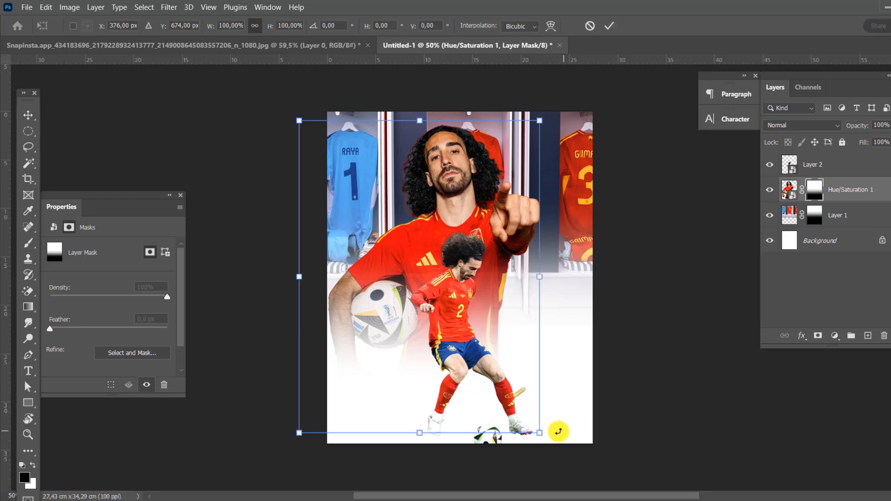
{"action": "left_click_drag", "start_coordinate": [539, 433], "coordinate": [589, 444]}
{"action": "left_click", "coordinate": [608, 25]}
Hide the locker room layer, move the large player to X -2,41 cm, Y 0,6 cm and nudge the small player with him
{"action": "left_click", "coordinate": [769, 215]}
{"action": "left_click_drag", "start_coordinate": [466, 271], "coordinate": [491, 261]}
{"action": "left_click_drag", "start_coordinate": [474, 164], "coordinate": [476, 148]}
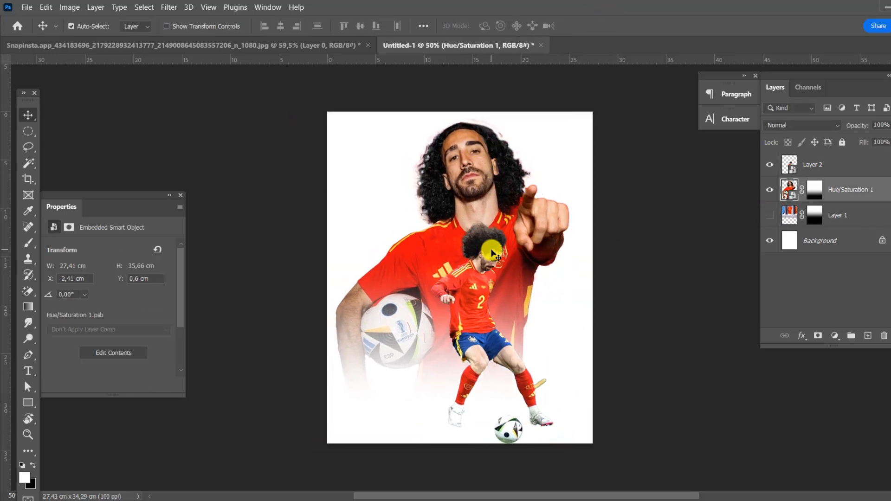
{"action": "left_click_drag", "start_coordinate": [492, 255], "coordinate": [498, 252]}
Add a layer mask to the small action player and mask out the yellow streak beside his leg using a pen-traced selection
{"action": "scroll", "coordinate": [566, 375], "scroll_direction": "up", "scroll_amount": 9}
{"action": "left_click", "coordinate": [834, 336]}
{"action": "left_click", "coordinate": [817, 337]}
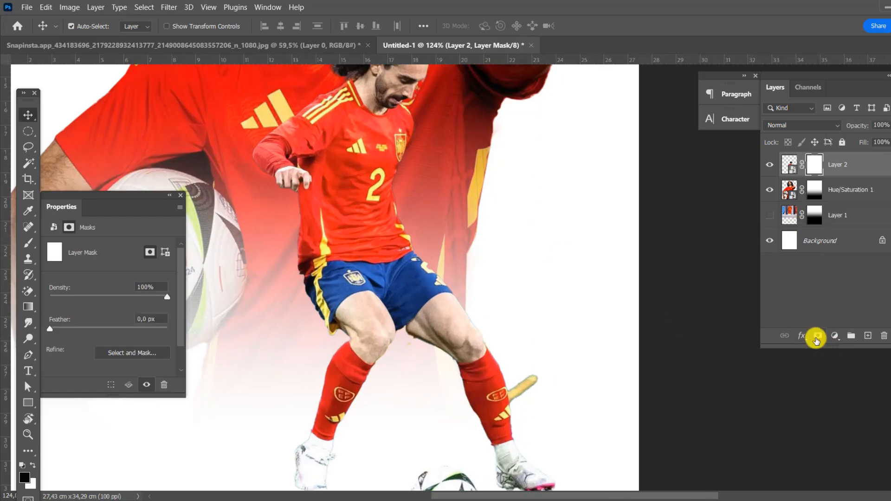
{"action": "key", "text": "p"}
{"action": "scroll", "coordinate": [508, 355], "scroll_direction": "down", "scroll_amount": 1}
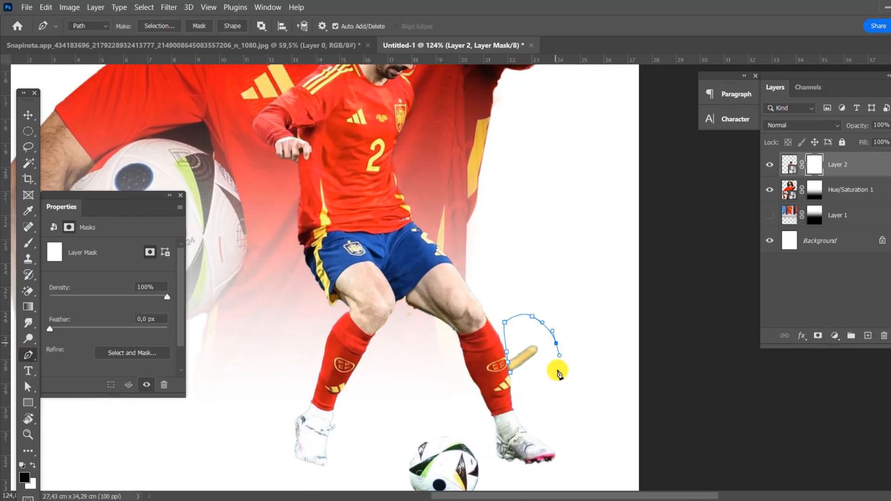
{"action": "key", "text": "ctrl+Return"}
{"action": "key", "text": "b"}
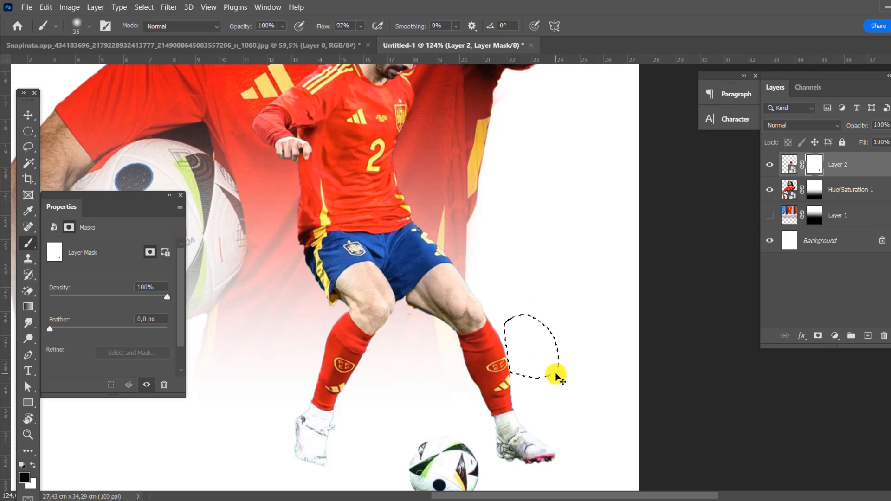
Clear the selection and nudge the large faded player slightly right to X -1,85 cm, keeping Y at 0,6 cm
{"action": "key", "text": "ctrl+d"}
{"action": "scroll", "coordinate": [529, 372], "scroll_direction": "down", "scroll_amount": 9}
{"action": "left_click", "coordinate": [28, 115]}
{"action": "scroll", "coordinate": [420, 135], "scroll_direction": "up", "scroll_amount": 3}
{"action": "left_click_drag", "start_coordinate": [507, 187], "coordinate": [515, 188]}
{"action": "scroll", "coordinate": [515, 188], "scroll_direction": "down", "scroll_amount": 4}
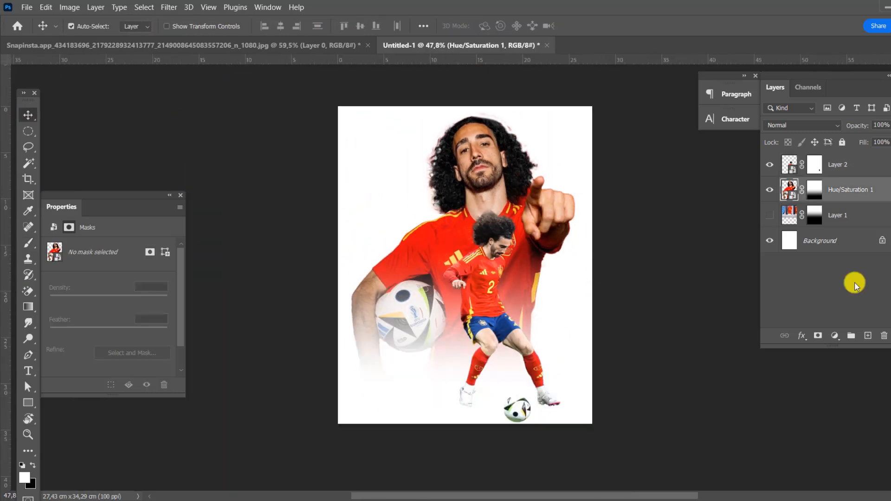
Add a Solid Color fill layer above the Background in jersey red #f0120a, sampled from the large player's shirt
{"action": "left_click", "coordinate": [835, 240]}
{"action": "left_click", "coordinate": [834, 335]}
{"action": "left_click", "coordinate": [855, 122]}
{"action": "left_click", "coordinate": [440, 241]}
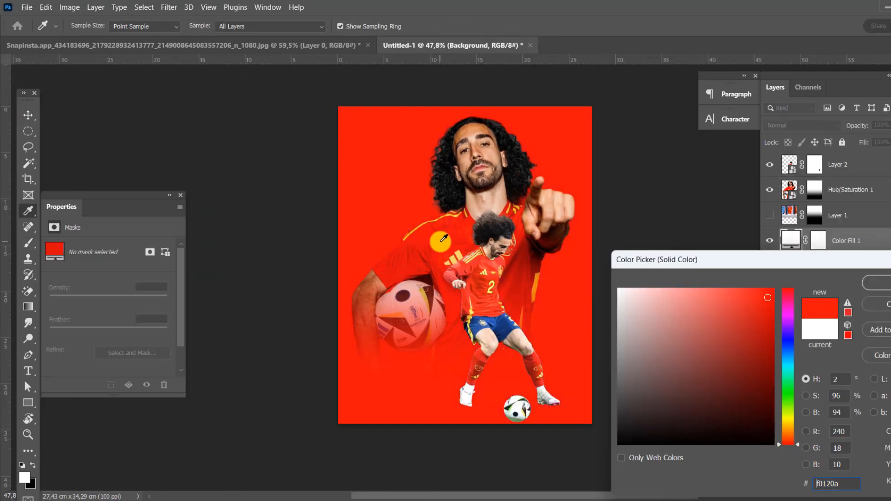
{"action": "left_click", "coordinate": [877, 283]}
{"action": "key", "text": "v"}
{"action": "scroll", "coordinate": [571, 205], "scroll_direction": "up", "scroll_amount": 2}
{"action": "scroll", "coordinate": [549, 219], "scroll_direction": "down", "scroll_amount": 1}
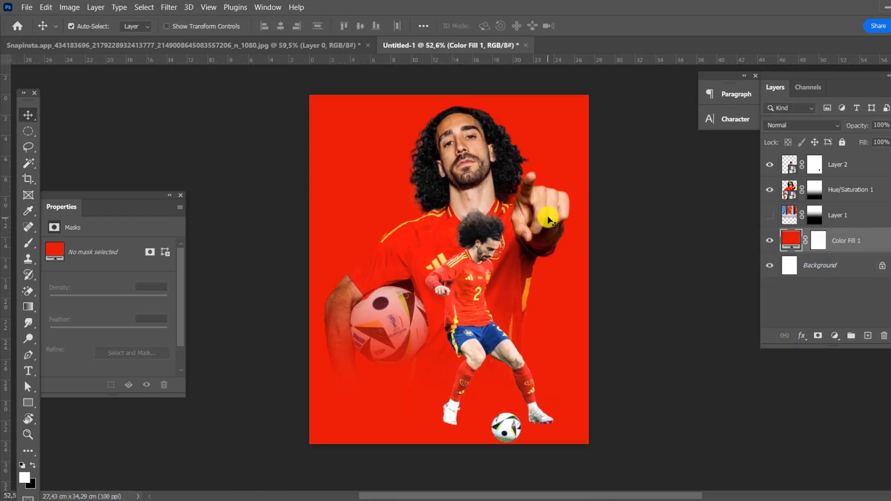
Add a light yellow Solid Color layer above the red one, invert its mask and paint a 1400 px soft glow behind the players
{"action": "left_click", "coordinate": [831, 336]}
{"action": "left_click", "coordinate": [855, 121]}
{"action": "left_click", "coordinate": [697, 293]}
{"action": "left_click", "coordinate": [857, 288]}
{"action": "key", "text": "ctrl+i"}
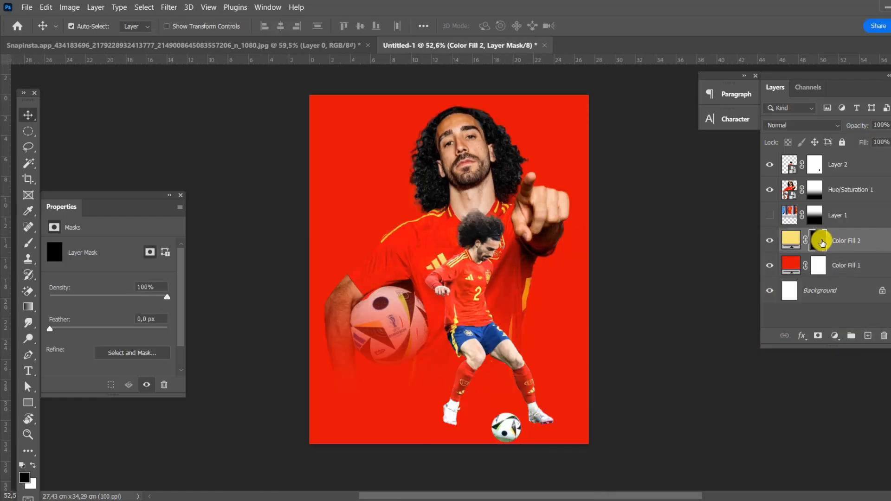
{"action": "key", "text": "b"}
{"action": "left_click_drag", "start_coordinate": [428, 241], "coordinate": [507, 279]}
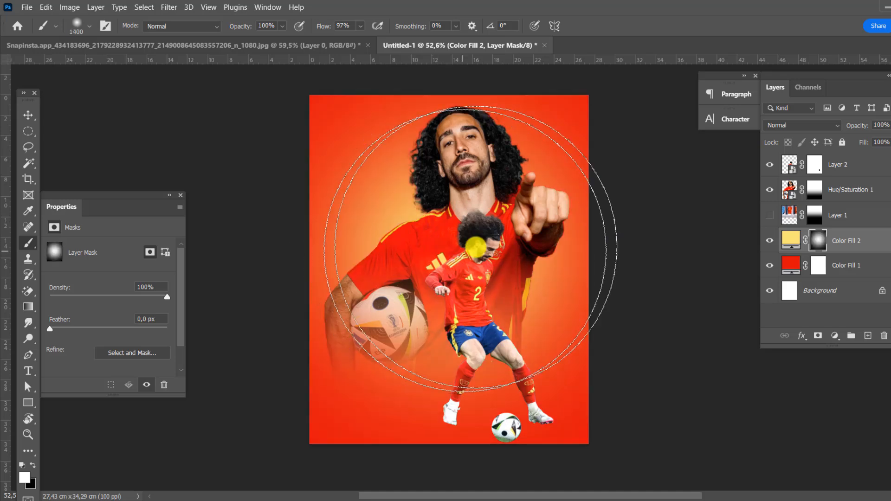
{"action": "left_click", "coordinate": [28, 115]}
Create a new layer above the yellow glow and fill it with neutral gray
{"action": "left_click", "coordinate": [869, 336]}
{"action": "left_click", "coordinate": [46, 7]}
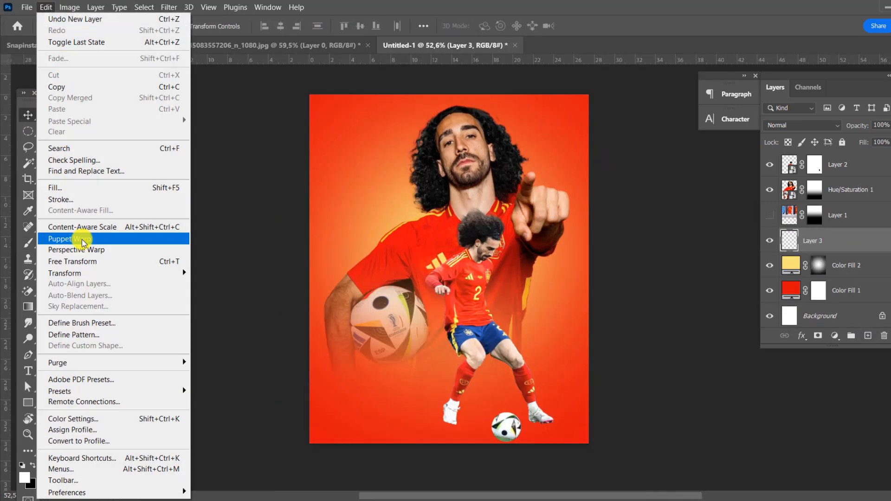
{"action": "left_click", "coordinate": [180, 187]}
{"action": "left_click", "coordinate": [542, 123]}
Apply a Noise filter to the gray layer and change its blend mode so only grain shows over the red background
{"action": "left_click", "coordinate": [168, 8]}
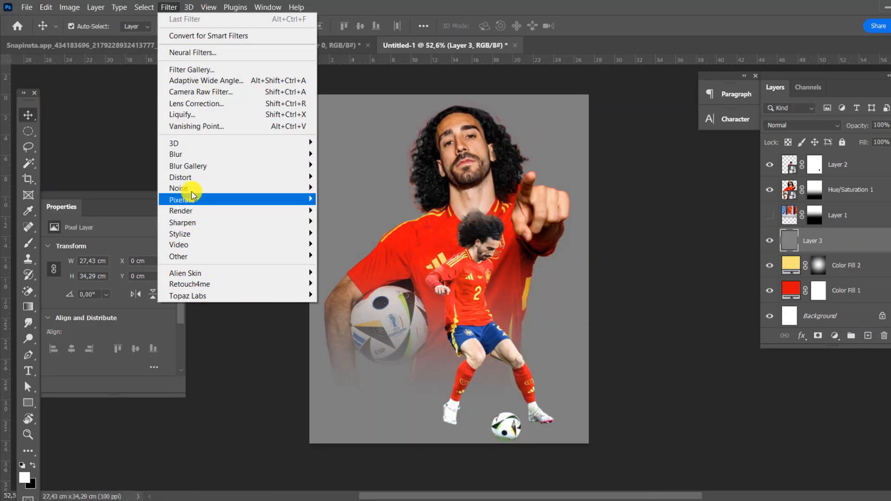
{"action": "mouse_move", "coordinate": [189, 188]}
{"action": "left_click", "coordinate": [340, 189]}
{"action": "left_click", "coordinate": [529, 86]}
{"action": "scroll", "coordinate": [497, 162], "scroll_direction": "up", "scroll_amount": 7}
{"action": "left_click", "coordinate": [799, 125]}
{"action": "left_click", "coordinate": [794, 313]}
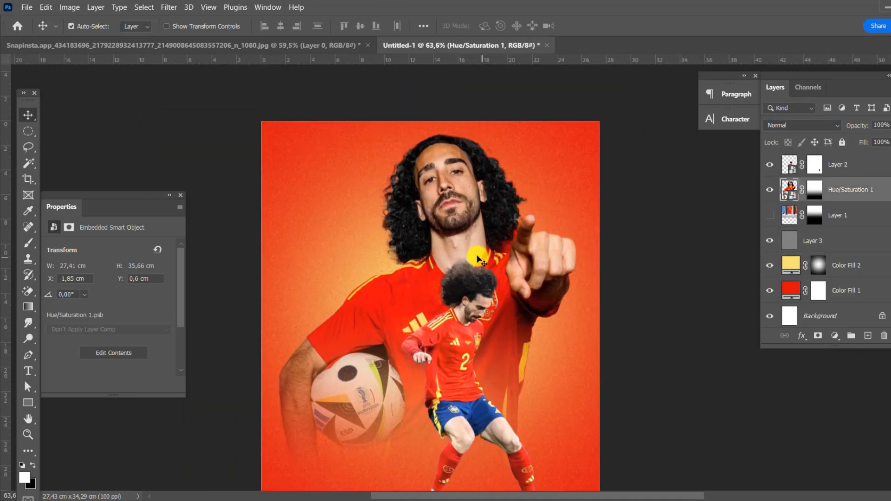
Move the small action player slightly down and right, and select the large player's layer
{"action": "scroll", "coordinate": [477, 256], "scroll_direction": "down", "scroll_amount": 3}
{"action": "left_click_drag", "start_coordinate": [476, 294], "coordinate": [481, 304]}
{"action": "left_click", "coordinate": [467, 217]}
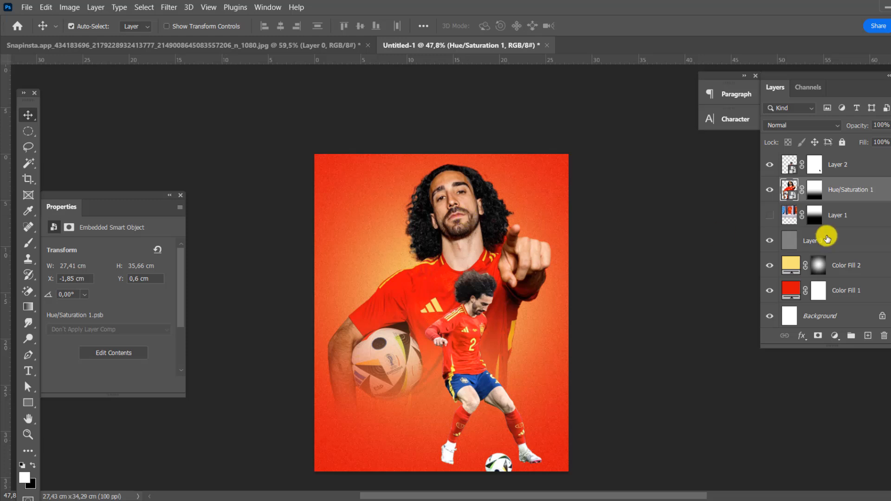
Show the locker room layer and set it to Luminosity blending at 64% opacity
{"action": "left_click", "coordinate": [769, 215]}
{"action": "left_click", "coordinate": [851, 221]}
{"action": "left_click", "coordinate": [799, 126]}
{"action": "left_click", "coordinate": [786, 424]}
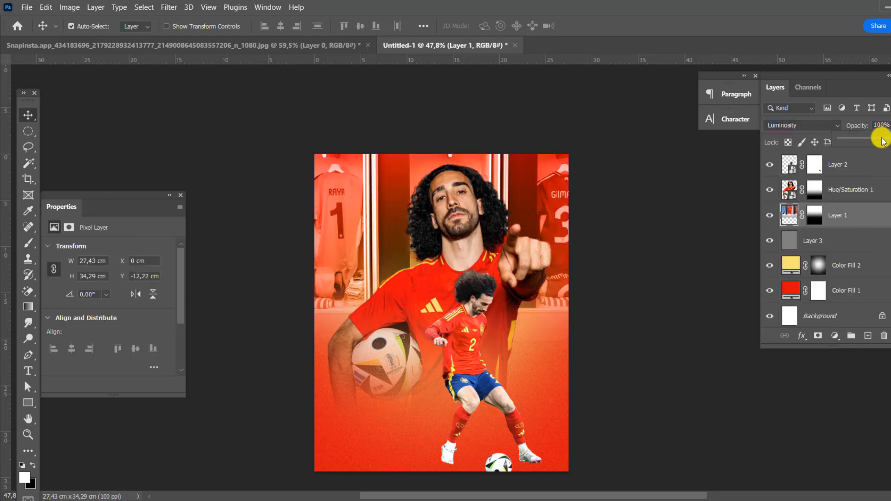
{"action": "left_click_drag", "start_coordinate": [883, 141], "coordinate": [876, 140]}
Tilt the locker room photo slightly counterclockwise, enlarge it to 32,33 × 39,34 cm and place the number 2 shirt left of the large player
{"action": "key", "text": "ctrl+t"}
{"action": "left_click_drag", "start_coordinate": [577, 366], "coordinate": [587, 357]}
{"action": "left_click_drag", "start_coordinate": [534, 277], "coordinate": [469, 272]}
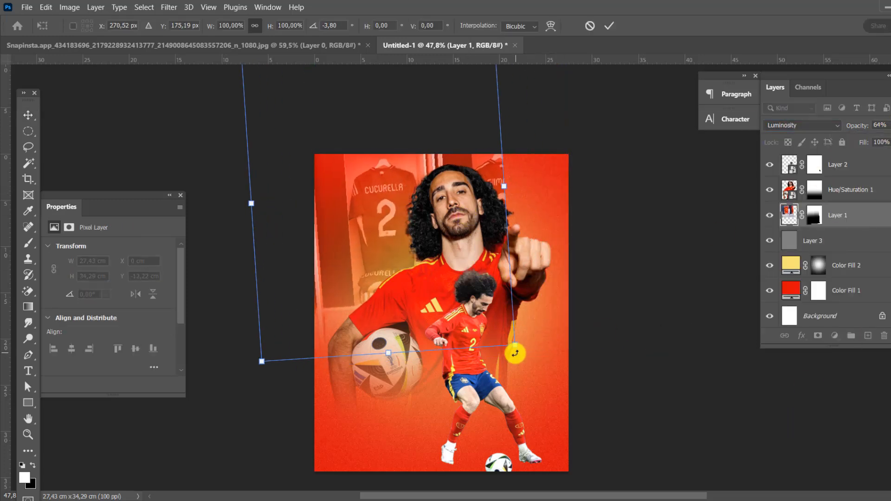
{"action": "left_click_drag", "start_coordinate": [514, 349], "coordinate": [516, 351]}
{"action": "left_click_drag", "start_coordinate": [469, 306], "coordinate": [459, 316]}
{"action": "left_click_drag", "start_coordinate": [510, 359], "coordinate": [532, 383]}
{"action": "left_click_drag", "start_coordinate": [482, 346], "coordinate": [464, 359]}
{"action": "left_click", "coordinate": [609, 26]}
{"action": "key", "text": "ctrl+0"}
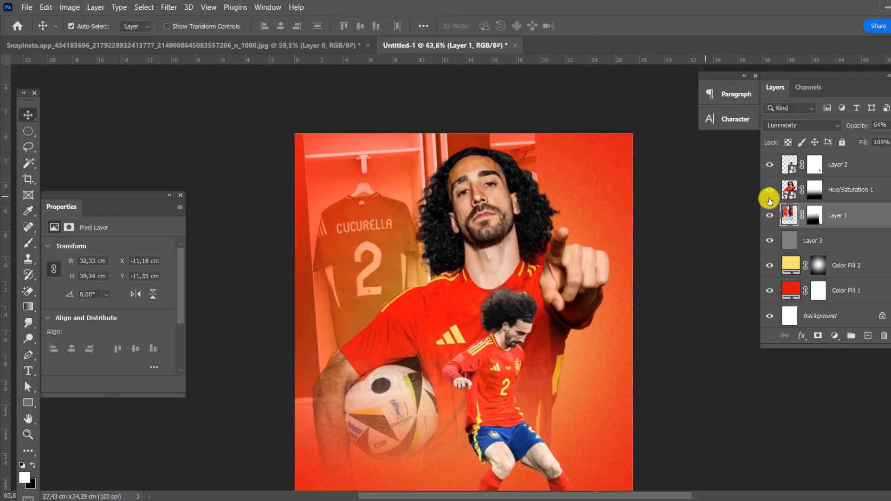
Paint black on the locker room layer's mask with a 600 px soft brush to hide the photo right of the large player
{"action": "left_click", "coordinate": [814, 214]}
{"action": "left_click", "coordinate": [28, 242]}
{"action": "left_click", "coordinate": [33, 465]}
{"action": "key", "text": "bracketleft"}
{"action": "key", "text": "bracketleft"}
{"action": "key", "text": "bracketleft"}
{"action": "key", "text": "bracketleft"}
{"action": "key", "text": "bracketleft"}
{"action": "key", "text": "bracketleft"}
{"action": "key", "text": "bracketleft"}
{"action": "key", "text": "bracketleft"}
{"action": "mouse_move", "coordinate": [557, 204]}
{"action": "left_mouse_down"}
{"action": "mouse_move", "coordinate": [535, 139]}
{"action": "mouse_move", "coordinate": [587, 300]}
{"action": "left_mouse_up"}
{"action": "scroll", "coordinate": [585, 297], "scroll_direction": "down", "scroll_amount": 4}
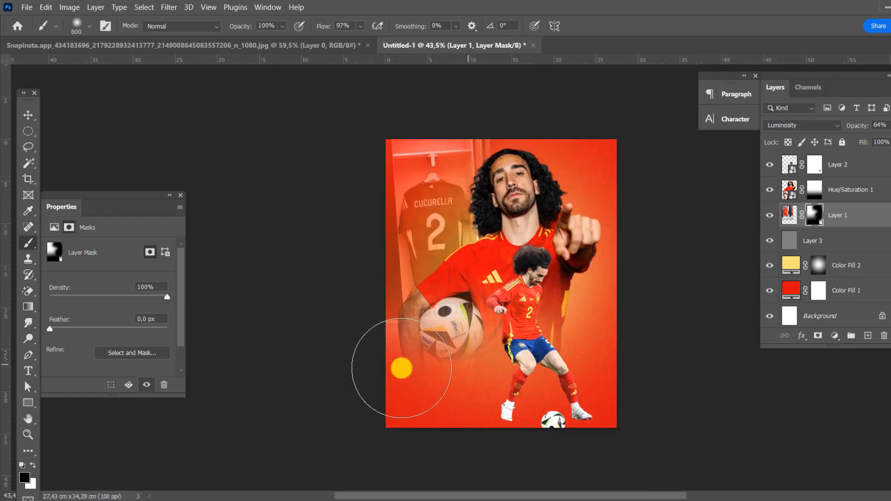
Scale down the small action player with Free Transform
{"action": "left_click", "coordinate": [31, 112]}
{"action": "scroll", "coordinate": [524, 231], "scroll_direction": "up", "scroll_amount": 6}
{"action": "scroll", "coordinate": [522, 233], "scroll_direction": "down", "scroll_amount": 4}
{"action": "left_click", "coordinate": [528, 385]}
{"action": "key", "text": "ctrl+t"}
{"action": "left_click_drag", "start_coordinate": [580, 461], "coordinate": [555, 411]}
{"action": "left_click", "coordinate": [609, 25]}
{"action": "key", "text": "ctrl+0"}
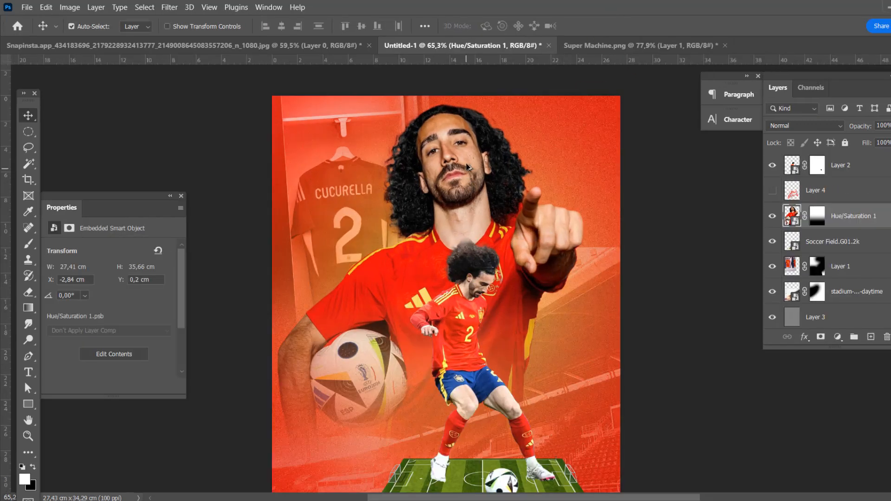
Open the Camera Raw Filter on the large player and set Clarity +38, Blacks +85, Whites +24 and Shadows +7
{"action": "scroll", "coordinate": [417, 232], "scroll_direction": "up", "scroll_amount": 5}
{"action": "left_click", "coordinate": [169, 7]}
{"action": "left_click", "coordinate": [211, 92]}
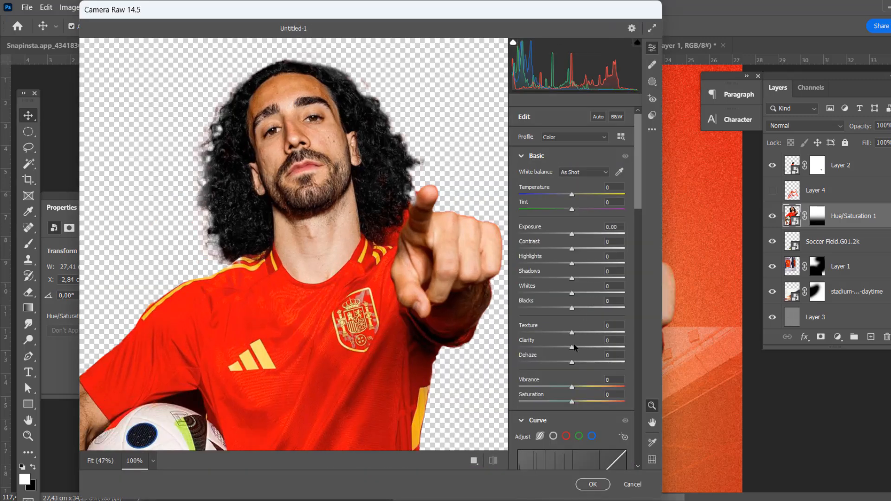
{"action": "left_click_drag", "start_coordinate": [572, 347], "coordinate": [592, 348]}
{"action": "left_click_drag", "start_coordinate": [594, 353], "coordinate": [593, 353]}
{"action": "left_click_drag", "start_coordinate": [571, 308], "coordinate": [617, 308]}
{"action": "left_click_drag", "start_coordinate": [572, 293], "coordinate": [585, 298]}
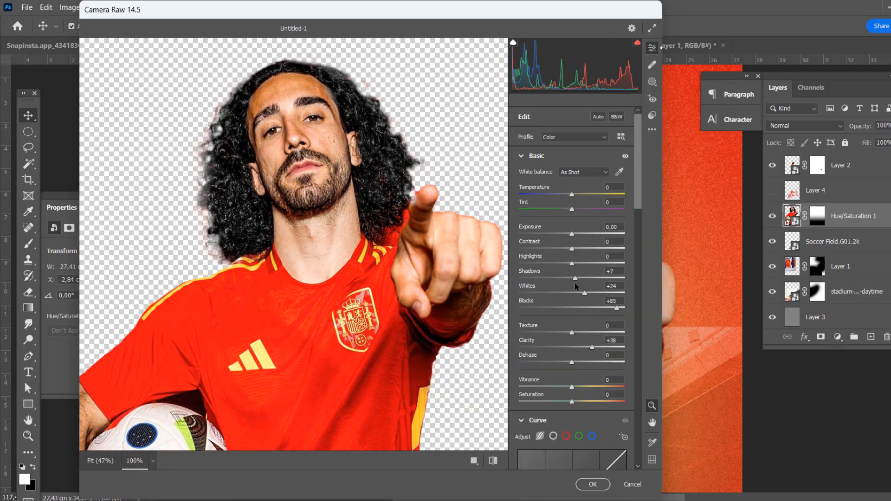
Set the curve's Darks to +7 and Lights to -28, raise Reds luminance to +16, and apply the Camera Raw Filter
{"action": "scroll", "coordinate": [575, 278], "scroll_direction": "down", "scroll_amount": 6}
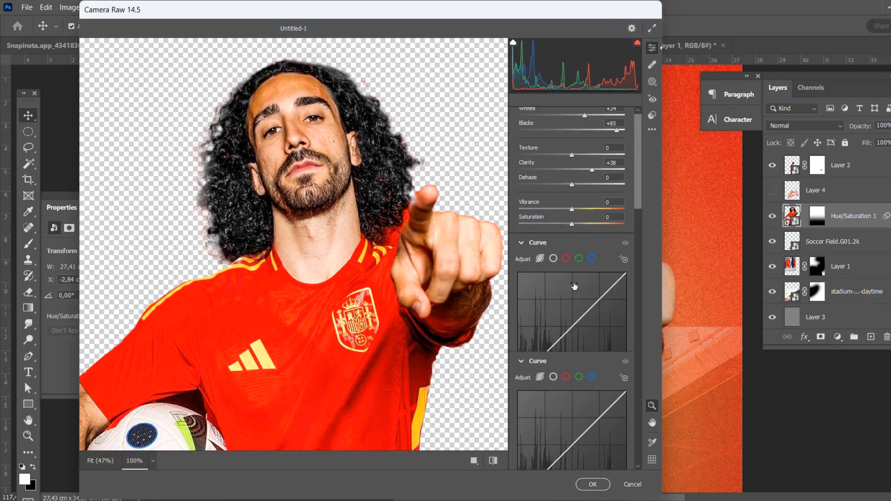
{"action": "left_click_drag", "start_coordinate": [576, 260], "coordinate": [577, 260]}
{"action": "left_click_drag", "start_coordinate": [572, 244], "coordinate": [556, 245]}
{"action": "left_click_drag", "start_coordinate": [572, 430], "coordinate": [584, 430]}
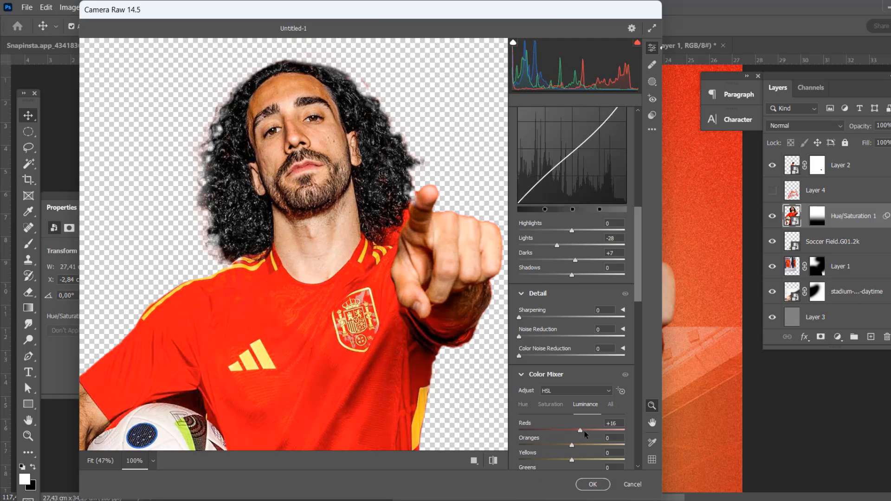
{"action": "left_click", "coordinate": [598, 487]}
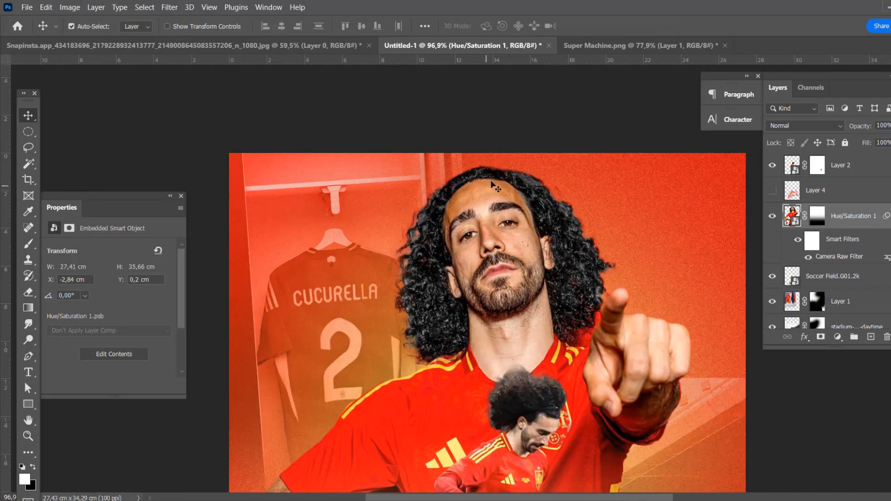
Apply Shadows/Highlights to the large player with Shadows Amount 0%, Tone 50%, Radius 119 px and Highlights Amount 20%
{"action": "left_click", "coordinate": [70, 7]}
{"action": "mouse_move", "coordinate": [88, 35]}
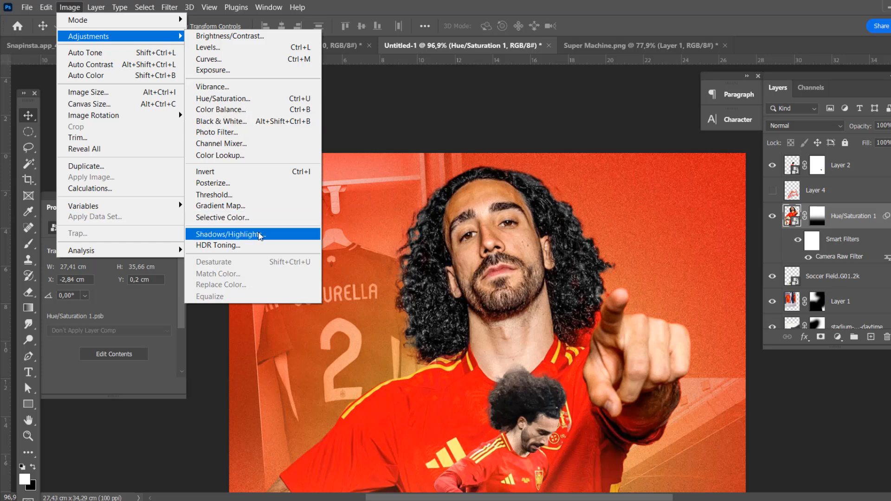
{"action": "left_click", "coordinate": [269, 234]}
{"action": "left_click_drag", "start_coordinate": [480, 54], "coordinate": [215, 82]}
{"action": "left_click_drag", "start_coordinate": [159, 121], "coordinate": [130, 125]}
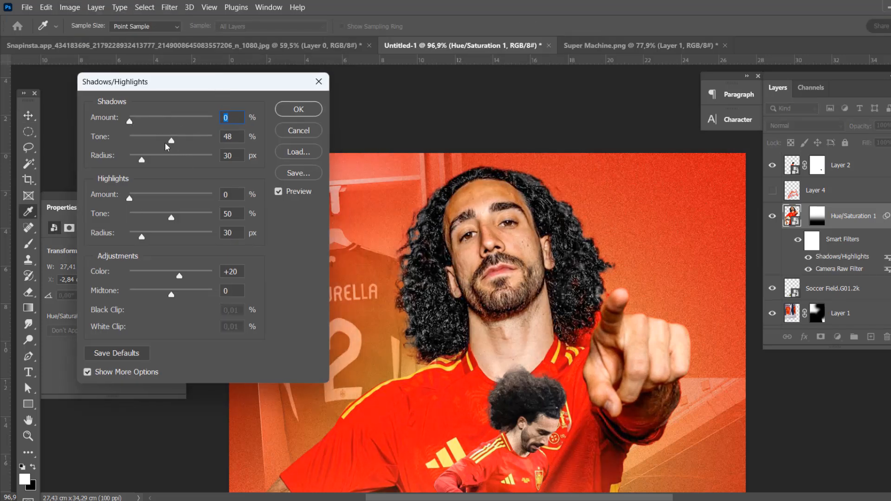
{"action": "left_click_drag", "start_coordinate": [130, 198], "coordinate": [145, 199]}
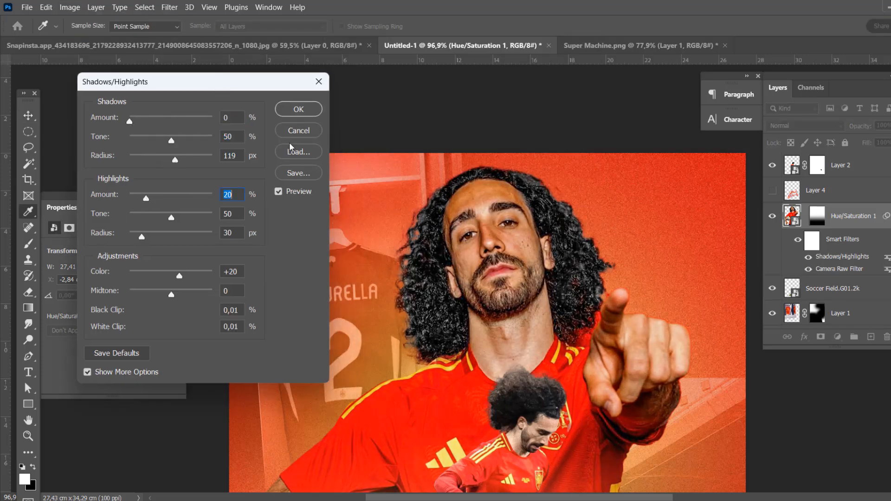
{"action": "left_click", "coordinate": [297, 109]}
Add a brightening Curves adjustment clipped to the large player and invert its mask to black
{"action": "scroll", "coordinate": [507, 193], "scroll_direction": "down", "scroll_amount": 4}
{"action": "scroll", "coordinate": [507, 176], "scroll_direction": "up", "scroll_amount": 3}
{"action": "scroll", "coordinate": [507, 171], "scroll_direction": "down", "scroll_amount": 2}
{"action": "scroll", "coordinate": [508, 175], "scroll_direction": "up", "scroll_amount": 3}
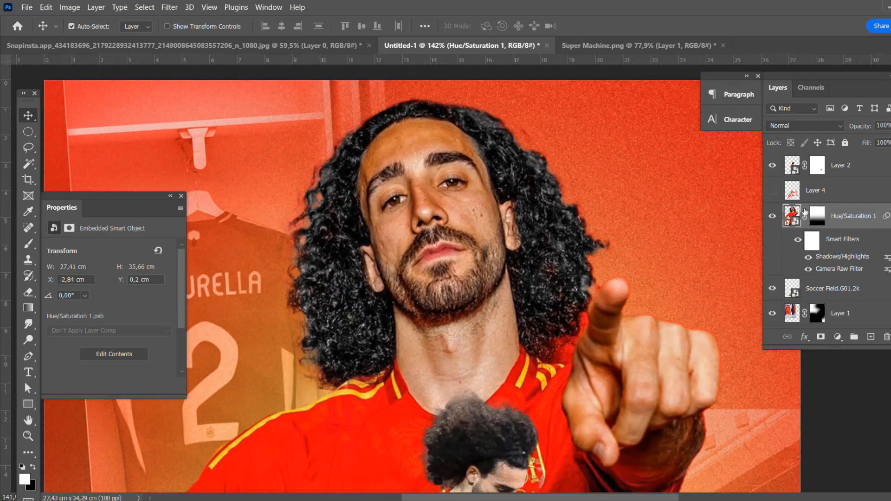
{"action": "left_click", "coordinate": [836, 337]}
{"action": "left_click", "coordinate": [856, 185]}
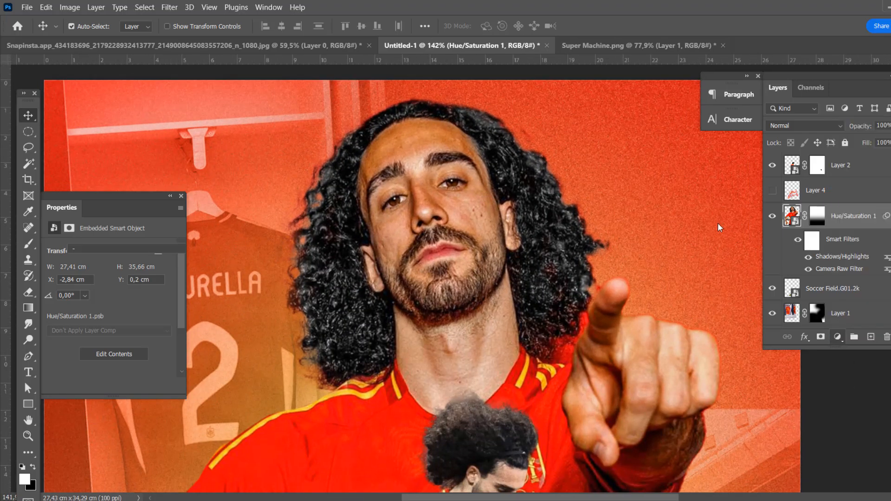
{"action": "left_click", "coordinate": [93, 386]}
{"action": "left_click_drag", "start_coordinate": [122, 323], "coordinate": [115, 303]}
{"action": "left_click", "coordinate": [830, 216]}
{"action": "key", "text": "ctrl+i"}
Brush fine highlights onto the large player's face through the Curves mask with an 8 px white brush
{"action": "key", "text": "b"}
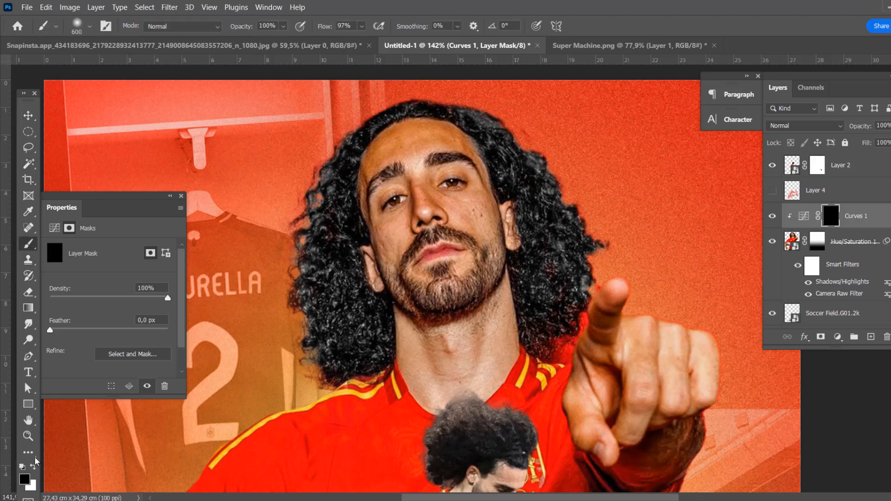
{"action": "key", "text": "x"}
{"action": "scroll", "coordinate": [463, 167], "scroll_direction": "up", "scroll_amount": 2}
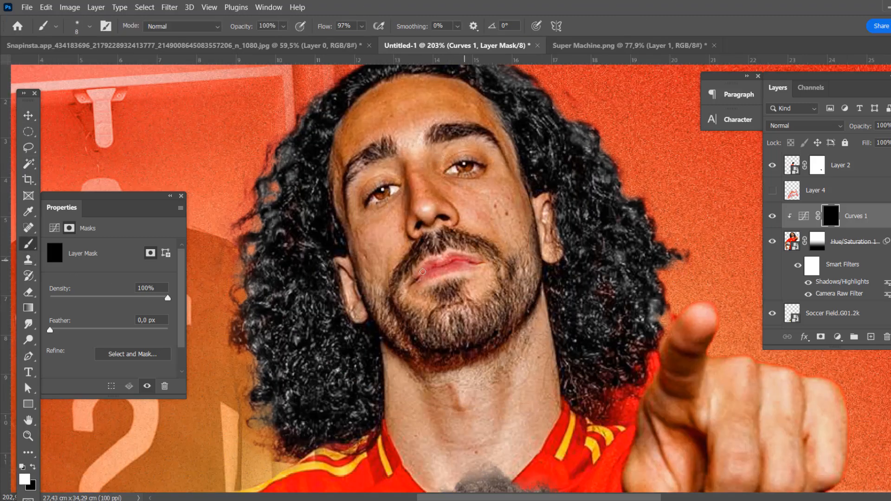
{"action": "scroll", "coordinate": [387, 150], "scroll_direction": "down", "scroll_amount": 5}
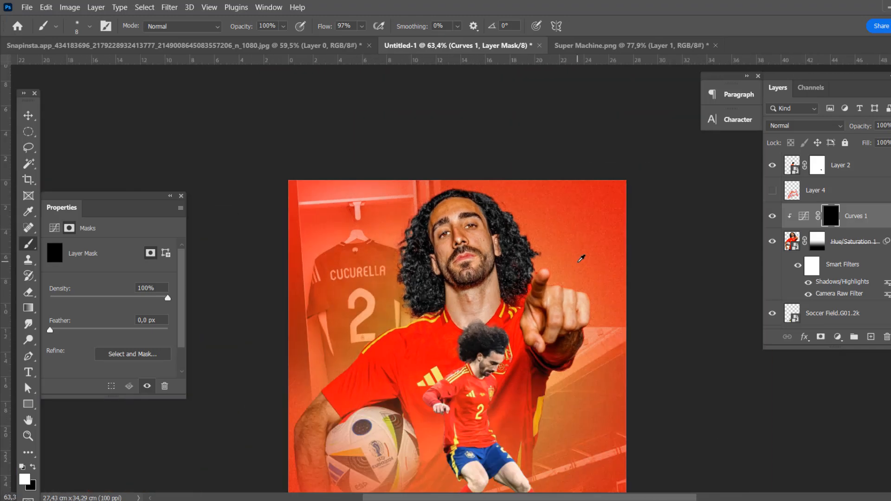
{"action": "key", "text": "v"}
Add a Levels adjustment clipped to the large player, set it to Multiply at 59% opacity and invert its mask
{"action": "scroll", "coordinate": [444, 221], "scroll_direction": "up", "scroll_amount": 3}
{"action": "left_click", "coordinate": [791, 241]}
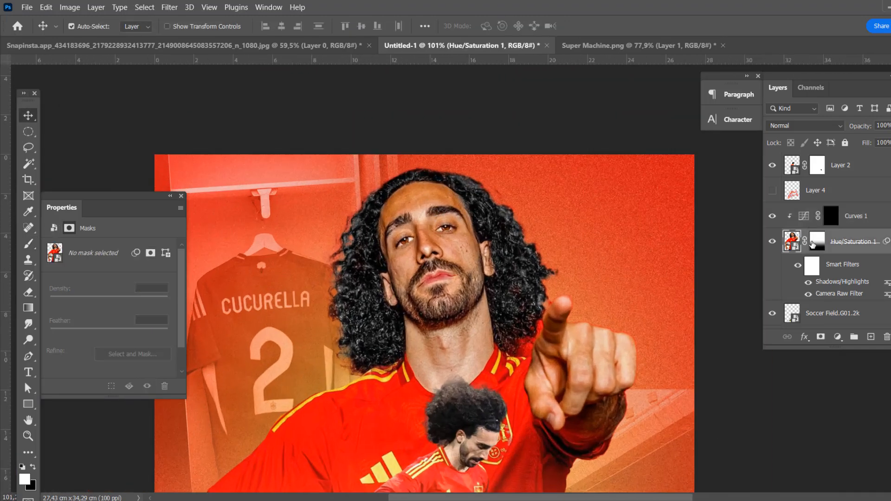
{"action": "left_click", "coordinate": [837, 337]}
{"action": "left_click", "coordinate": [854, 171]}
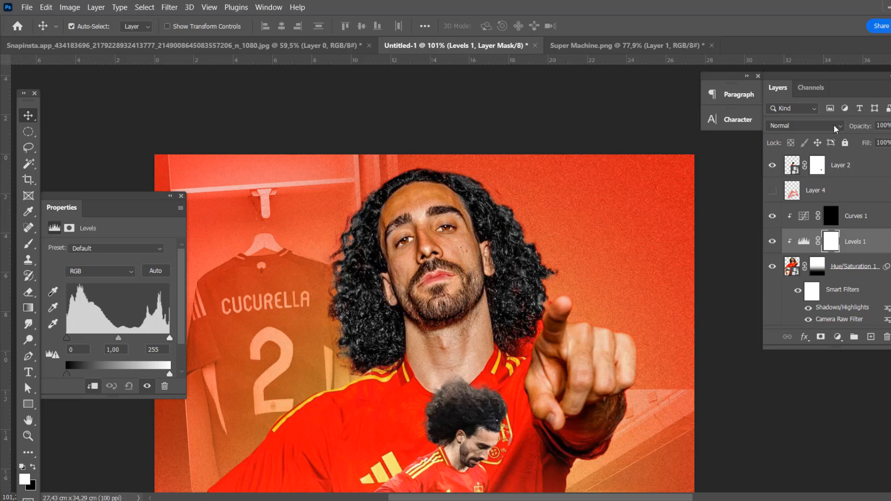
{"action": "left_click", "coordinate": [834, 127]}
{"action": "left_click", "coordinate": [789, 162]}
{"action": "left_click", "coordinate": [889, 125]}
{"action": "left_click_drag", "start_coordinate": [890, 140], "coordinate": [876, 140]}
{"action": "left_click", "coordinate": [830, 242]}
{"action": "key", "text": "ctrl+i"}
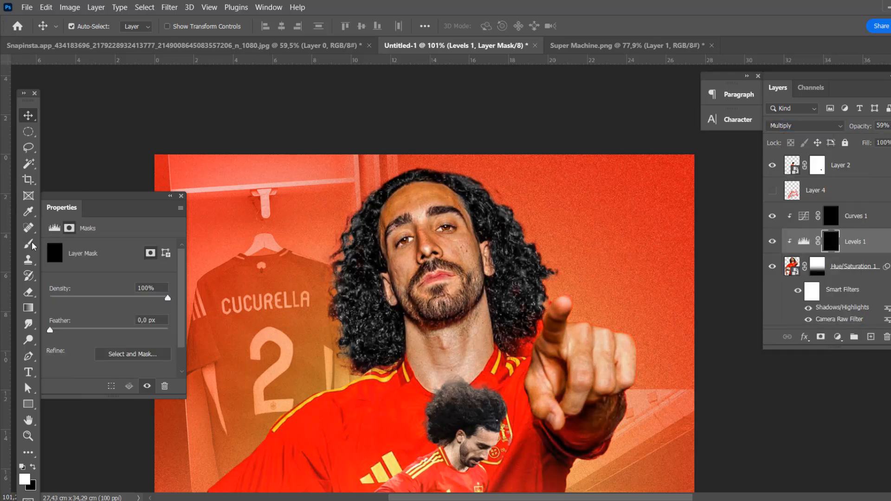
Paint shadows over the large player's face, hair, pointing hand and shirt on the Levels mask with a soft white brush at 39% flow
{"action": "left_click", "coordinate": [32, 244]}
{"action": "mouse_move", "coordinate": [421, 356]}
{"action": "left_mouse_down"}
{"action": "mouse_move", "coordinate": [429, 380]}
{"action": "mouse_move", "coordinate": [492, 288]}
{"action": "left_mouse_up"}
{"action": "left_click_drag", "start_coordinate": [357, 226], "coordinate": [453, 203]}
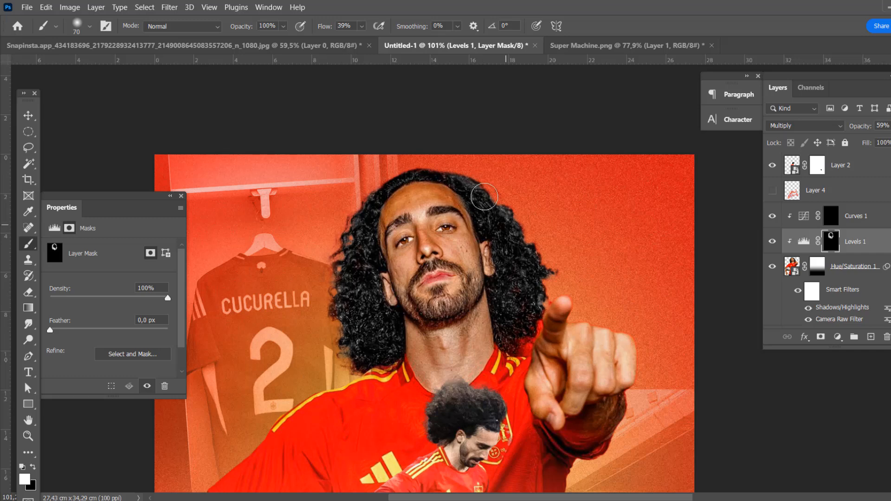
{"action": "left_click_drag", "start_coordinate": [524, 382], "coordinate": [590, 441]}
{"action": "scroll", "coordinate": [591, 441], "scroll_direction": "down", "scroll_amount": 4}
{"action": "scroll", "coordinate": [445, 219], "scroll_direction": "up", "scroll_amount": 4}
{"action": "mouse_move", "coordinate": [273, 372]}
{"action": "left_mouse_down"}
{"action": "mouse_move", "coordinate": [243, 412]}
{"action": "mouse_move", "coordinate": [392, 374]}
{"action": "left_mouse_up"}
{"action": "scroll", "coordinate": [381, 250], "scroll_direction": "down", "scroll_amount": 4}
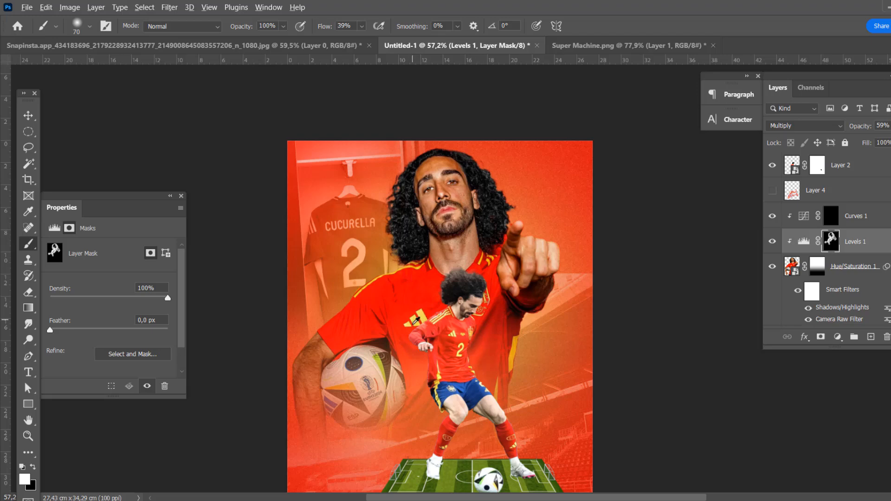
{"action": "scroll", "coordinate": [416, 320], "scroll_direction": "down", "scroll_amount": 1}
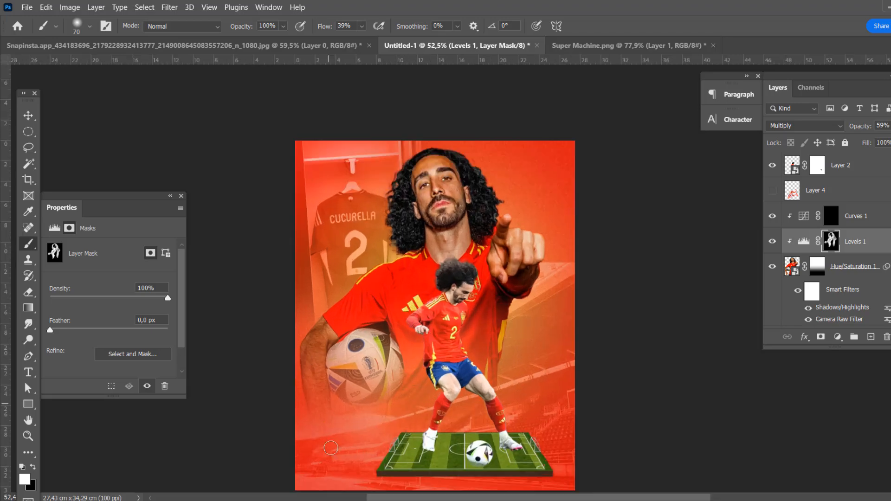
{"action": "scroll", "coordinate": [462, 208], "scroll_direction": "up", "scroll_amount": 2}
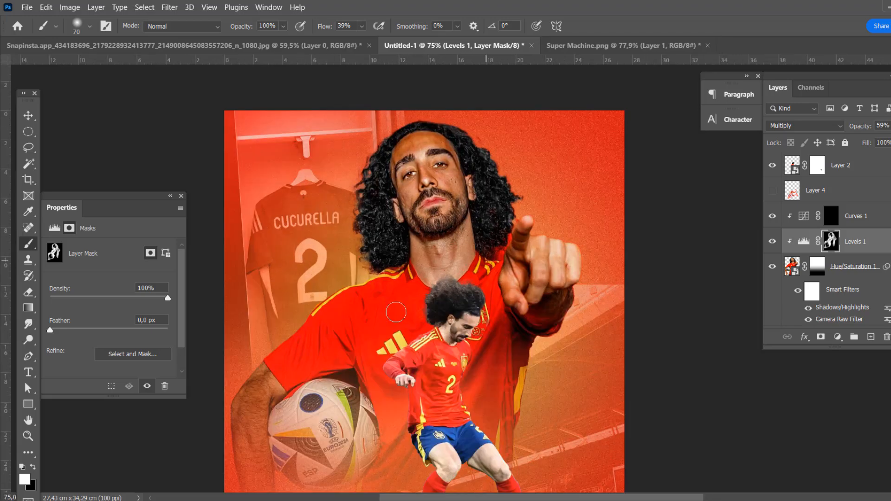
Add a second brightening Curves adjustment clipped to the large player and invert its mask to black
{"action": "scroll", "coordinate": [406, 426], "scroll_direction": "down", "scroll_amount": 3}
{"action": "scroll", "coordinate": [455, 272], "scroll_direction": "up", "scroll_amount": 4}
{"action": "left_click", "coordinate": [847, 216]}
{"action": "left_click", "coordinate": [837, 337]}
{"action": "left_click", "coordinate": [858, 181]}
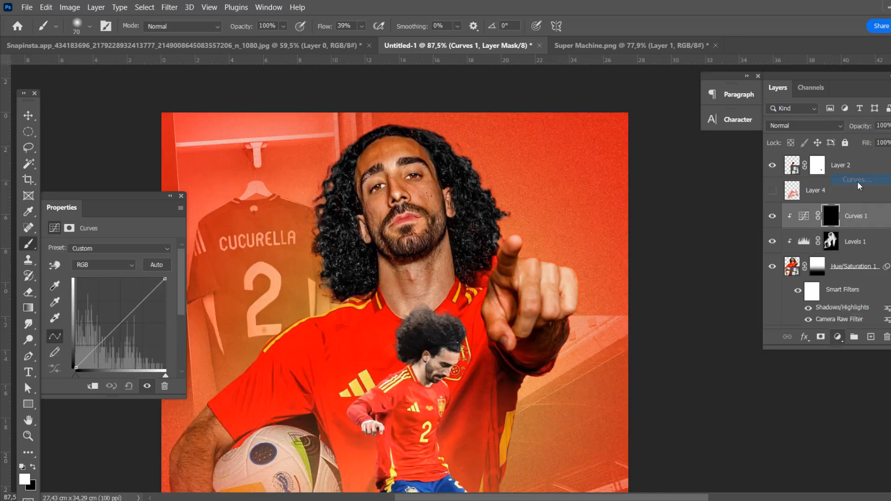
{"action": "left_click_drag", "start_coordinate": [116, 328], "coordinate": [110, 320]}
{"action": "left_click", "coordinate": [830, 217]}
{"action": "key", "text": "ctrl+i"}
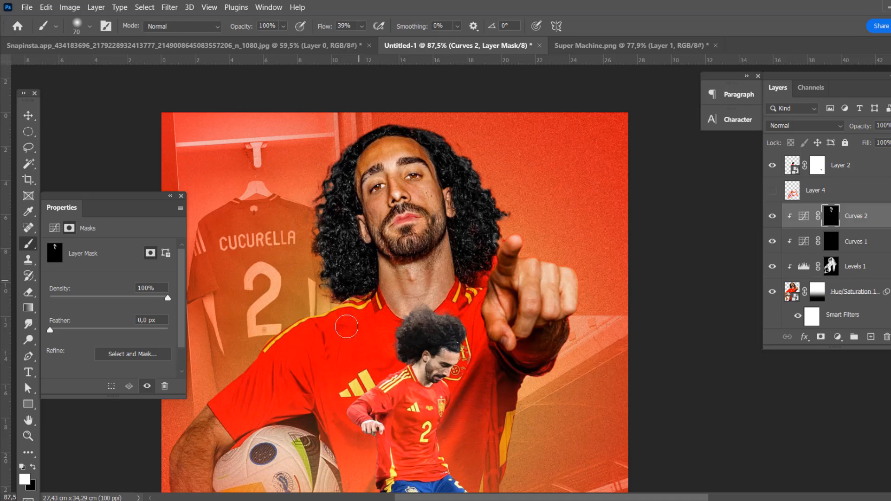
Brush highlights onto the large player's face and shirt through the new Curves mask with a soft white 70 px brush
{"action": "left_click_drag", "start_coordinate": [346, 326], "coordinate": [359, 302]}
{"action": "scroll", "coordinate": [475, 362], "scroll_direction": "down", "scroll_amount": 3}
{"action": "scroll", "coordinate": [455, 197], "scroll_direction": "up", "scroll_amount": 6}
Add a Color Lookup adjustment clipped directly above the large player, using 3Strip.look at 82% opacity
{"action": "left_click", "coordinate": [852, 291]}
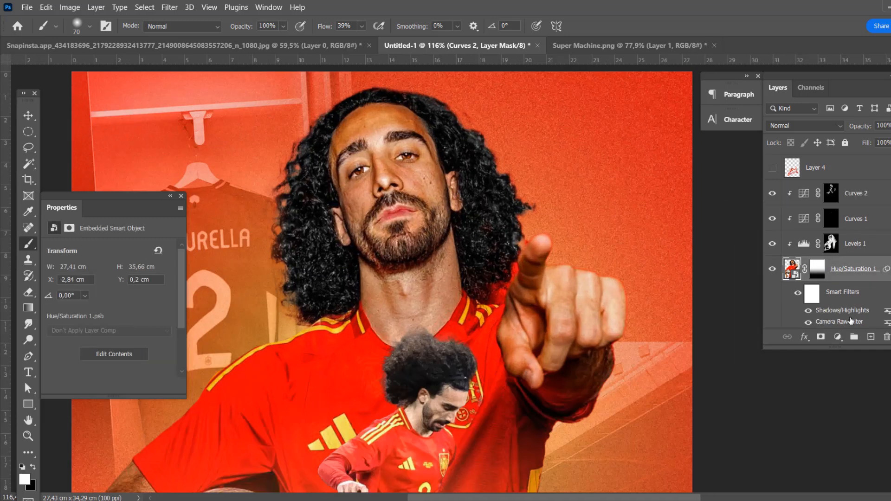
{"action": "left_click", "coordinate": [838, 337]}
{"action": "left_click", "coordinate": [865, 272]}
{"action": "left_click", "coordinate": [139, 250]}
{"action": "left_click", "coordinate": [129, 67]}
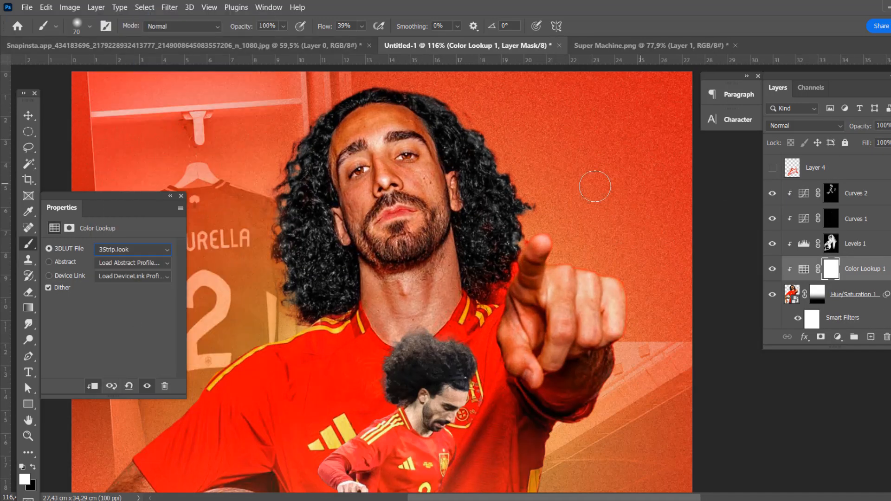
{"action": "left_click", "coordinate": [29, 115]}
{"action": "scroll", "coordinate": [320, 264], "scroll_direction": "down", "scroll_amount": 6}
{"action": "scroll", "coordinate": [318, 263], "scroll_direction": "up", "scroll_amount": 2}
{"action": "scroll", "coordinate": [555, 161], "scroll_direction": "up", "scroll_amount": 2}
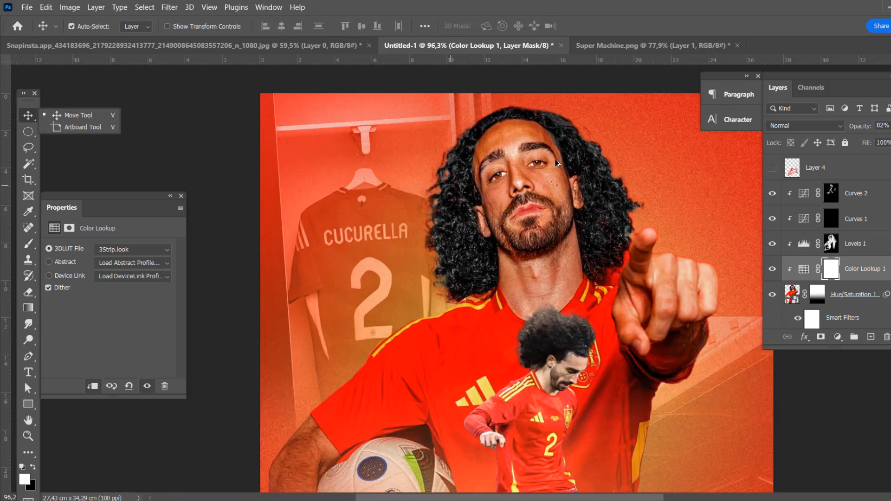
Add a gray-filled layer clipped on top of the large player's adjustments and set it to Overlay
{"action": "left_click", "coordinate": [873, 203]}
{"action": "left_click", "coordinate": [872, 337]}
{"action": "left_click", "coordinate": [46, 7]}
{"action": "left_click", "coordinate": [53, 190]}
{"action": "left_click", "coordinate": [553, 132]}
{"action": "left_click", "coordinate": [854, 205], "text": "alt"}
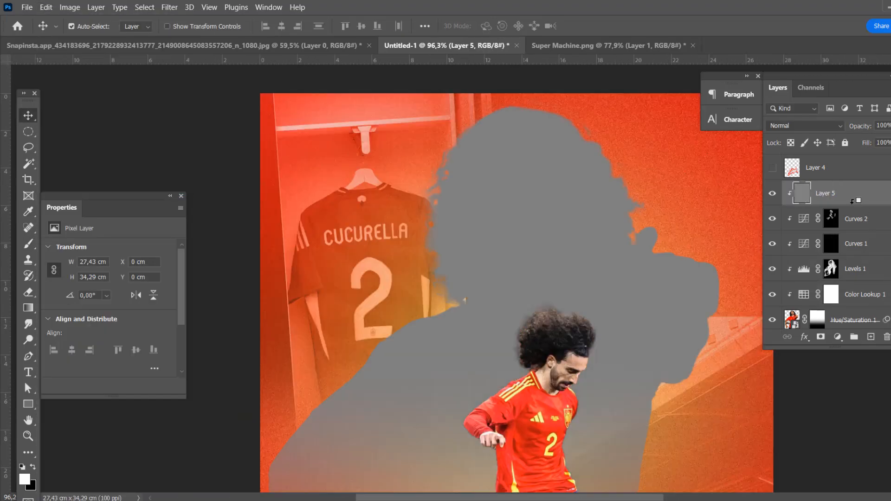
{"action": "left_click", "coordinate": [806, 125]}
{"action": "left_click", "coordinate": [789, 277]}
Burn the large player's darker areas on the gray Overlay layer with a 60 px Burn tool, range Shadows, exposure 30%
{"action": "left_click_drag", "start_coordinate": [28, 340], "coordinate": [58, 356]}
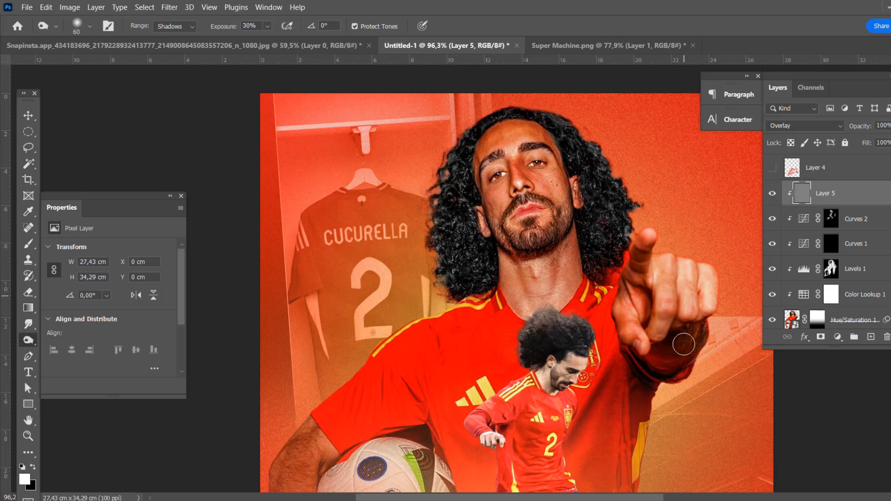
{"action": "scroll", "coordinate": [464, 257], "scroll_direction": "down", "scroll_amount": 2}
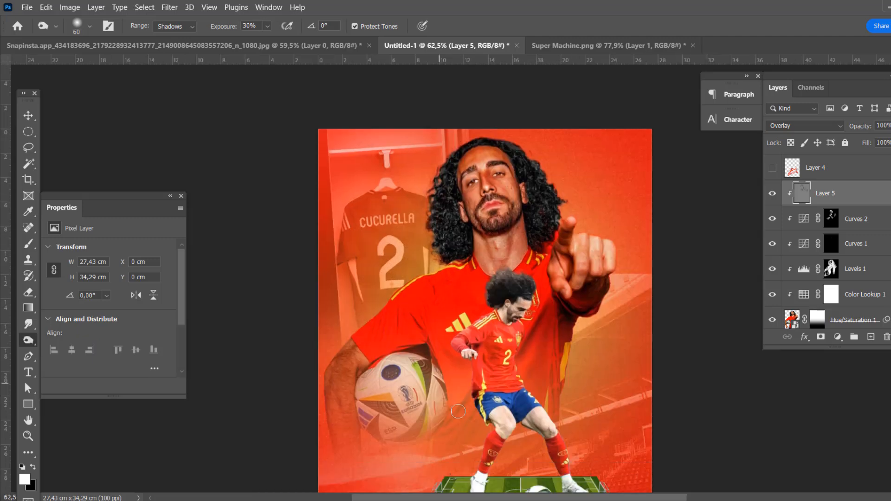
{"action": "scroll", "coordinate": [388, 303], "scroll_direction": "up", "scroll_amount": 1}
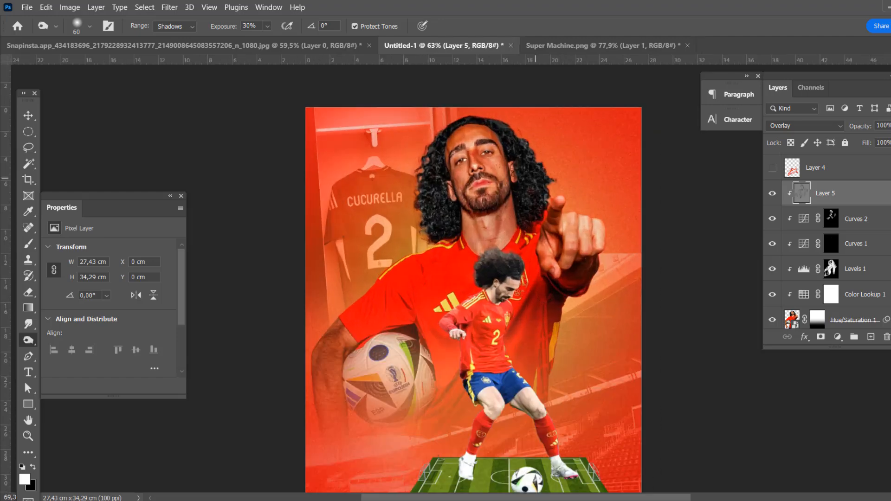
Add a golden yellow Solid Color fill layer above the large player's adjustments and set it to Screen
{"action": "left_click", "coordinate": [837, 337]}
{"action": "left_click", "coordinate": [860, 120]}
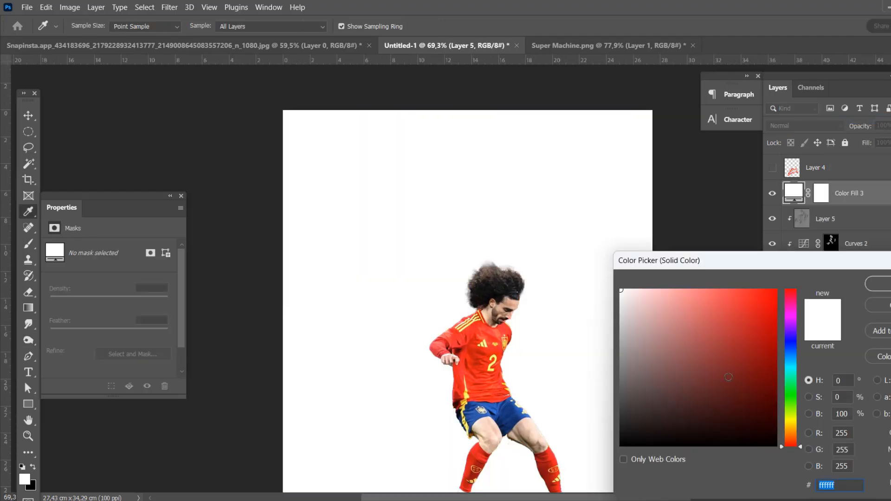
{"action": "left_click", "coordinate": [791, 426]}
{"action": "left_click", "coordinate": [731, 296]}
{"action": "left_click", "coordinate": [876, 284]}
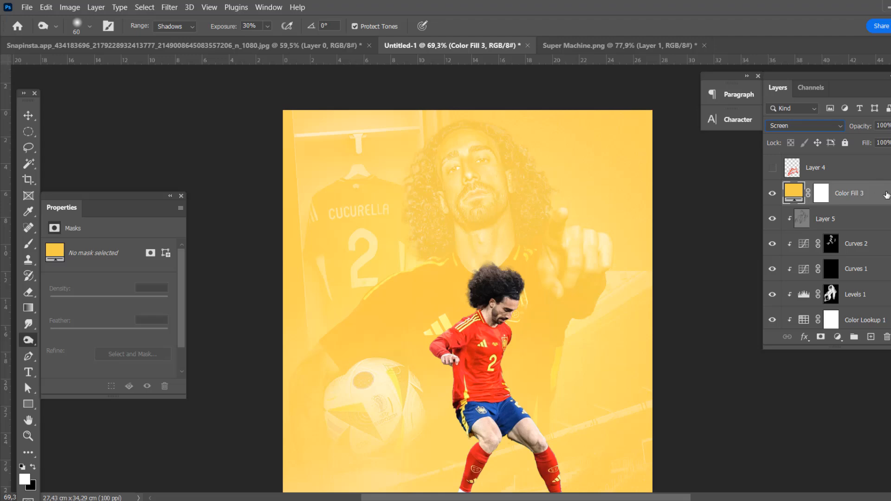
Adjust and split the Blend If slider in the yellow fill's blending options for a gradual transition
{"action": "double_click", "coordinate": [886, 196]}
{"action": "mouse_move", "coordinate": [135, 428]}
{"action": "left_mouse_down"}
{"action": "mouse_move", "coordinate": [152, 428]}
{"action": "mouse_move", "coordinate": [140, 429]}
{"action": "left_mouse_up"}
{"action": "left_click_drag", "start_coordinate": [141, 429], "coordinate": [202, 432]}
{"action": "left_click", "coordinate": [404, 215]}
Set the yellow fill to Color Dodge at 55% opacity and invert its mask to black
{"action": "left_click", "coordinate": [795, 127]}
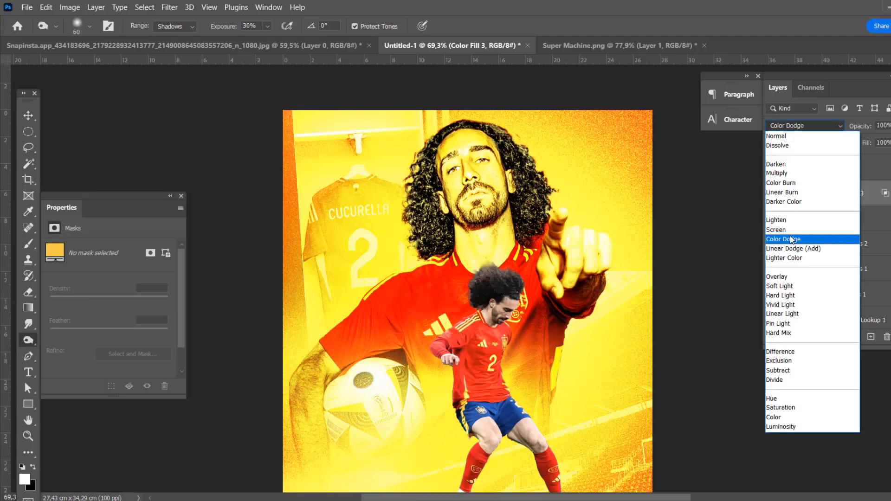
{"action": "left_click", "coordinate": [848, 239]}
{"action": "left_click_drag", "start_coordinate": [890, 126], "coordinate": [874, 139]}
{"action": "left_click", "coordinate": [820, 191]}
{"action": "key", "text": "ctrl+i"}
{"action": "scroll", "coordinate": [465, 184], "scroll_direction": "up", "scroll_amount": 2}
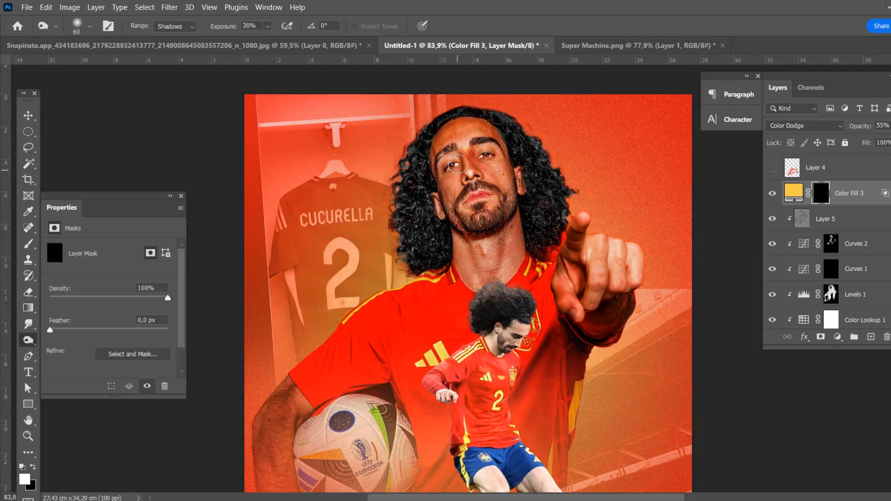
Brush a subtle yellow glow onto the large player through the fill's mask with a soft white brush at 9% flow
{"action": "scroll", "coordinate": [450, 179], "scroll_direction": "up", "scroll_amount": 3}
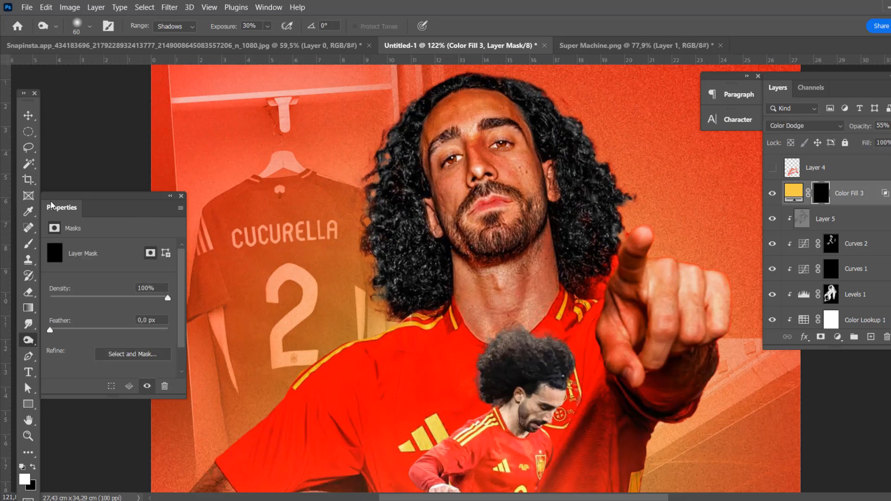
{"action": "key", "text": "b"}
{"action": "left_click_drag", "start_coordinate": [360, 45], "coordinate": [352, 43]}
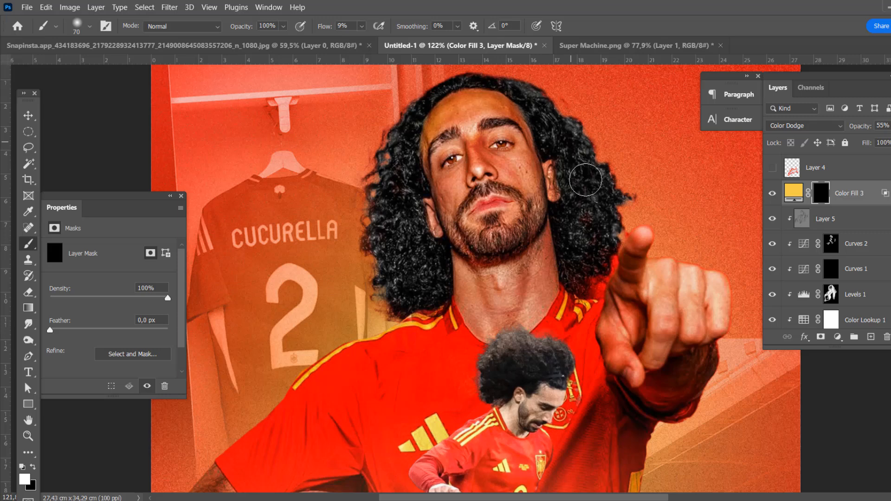
Paint a broad yellow glow over the poster's right side on the fill's mask with an 800 px soft brush
{"action": "scroll", "coordinate": [447, 320], "scroll_direction": "down", "scroll_amount": 2}
{"action": "scroll", "coordinate": [453, 367], "scroll_direction": "down", "scroll_amount": 3}
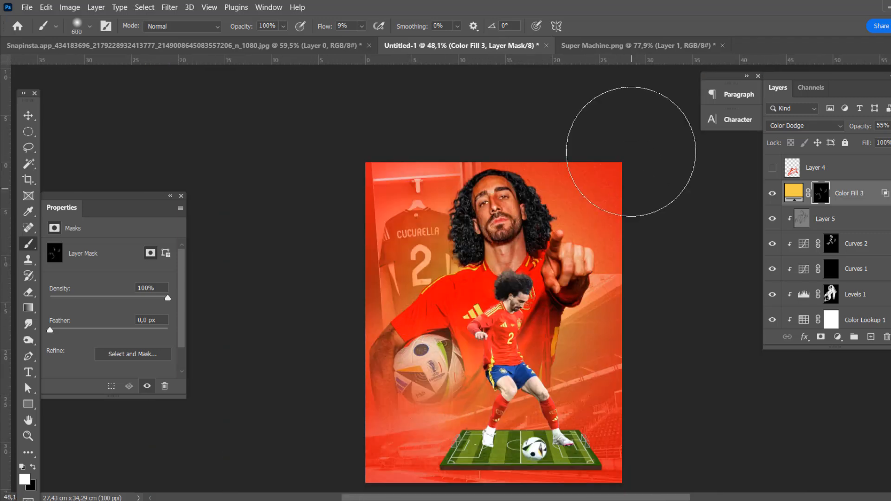
{"action": "key", "text": "bracketright"}
{"action": "key", "text": "bracketright"}
{"action": "mouse_move", "coordinate": [634, 187]}
{"action": "left_mouse_down"}
{"action": "mouse_move", "coordinate": [449, 140]}
{"action": "mouse_move", "coordinate": [576, 454]}
{"action": "mouse_move", "coordinate": [571, 380]}
{"action": "left_mouse_up"}
{"action": "scroll", "coordinate": [553, 278], "scroll_direction": "down", "scroll_amount": 1}
{"action": "scroll", "coordinate": [587, 271], "scroll_direction": "up", "scroll_amount": 2}
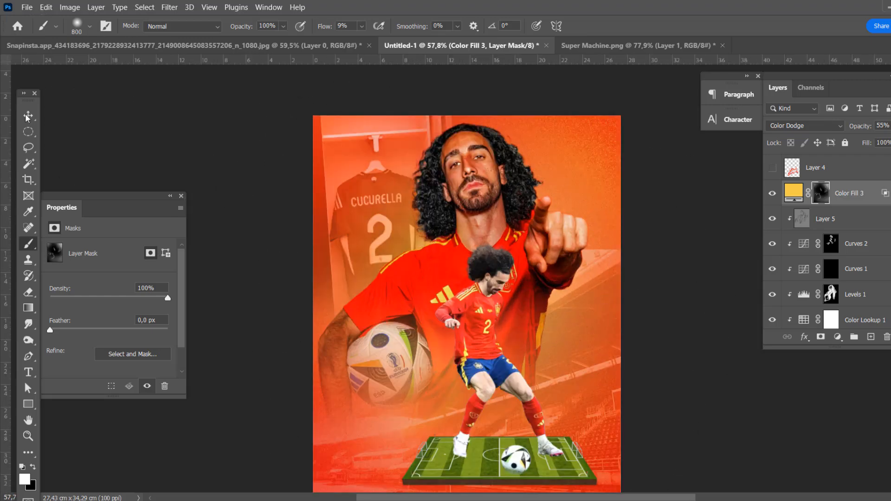
Select the small player's layer and apply a Camera Raw Filter to it
{"action": "left_click", "coordinate": [28, 116]}
{"action": "scroll", "coordinate": [510, 269], "scroll_direction": "up", "scroll_amount": 3}
{"action": "scroll", "coordinate": [492, 269], "scroll_direction": "down", "scroll_amount": 2}
{"action": "left_click", "coordinate": [482, 283]}
{"action": "left_click", "coordinate": [168, 9]}
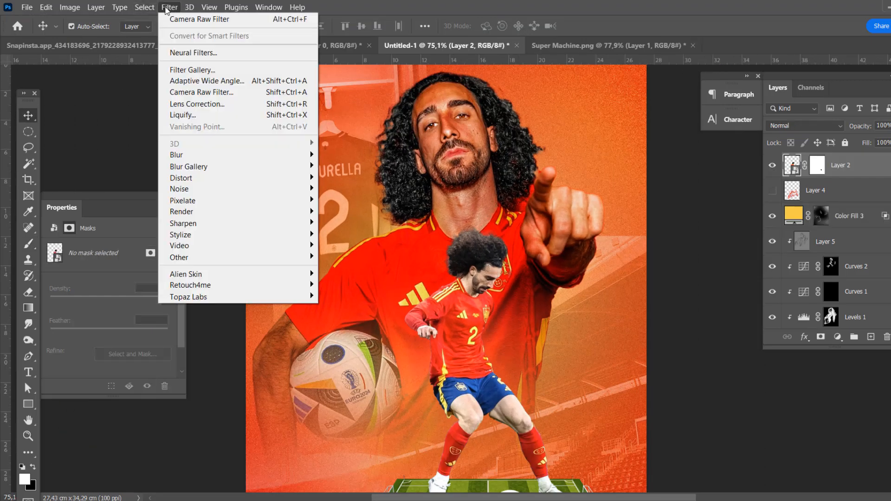
{"action": "left_click", "coordinate": [201, 93]}
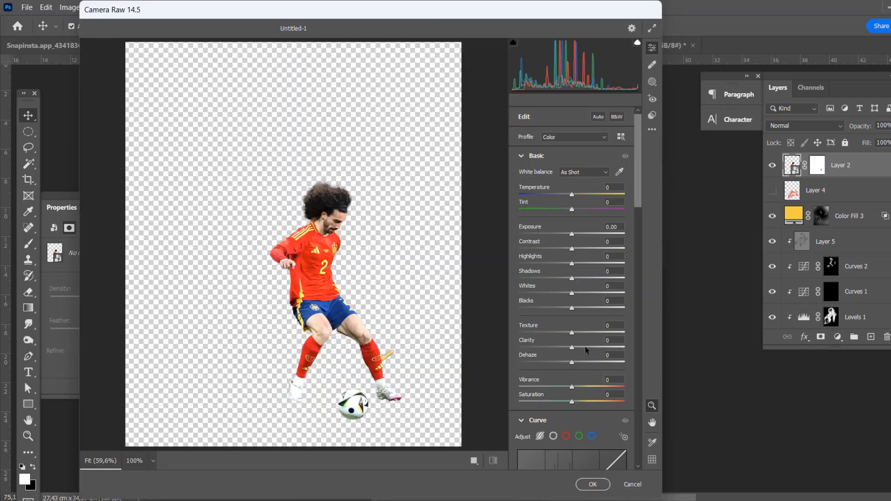
{"action": "left_click", "coordinate": [593, 484]}
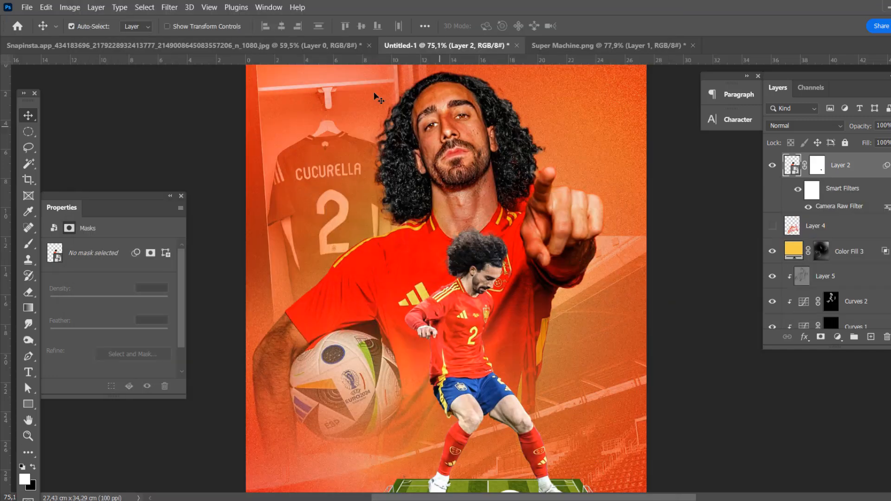
Apply Shadows/Highlights to the small player with a shadow amount of 13%
{"action": "left_click", "coordinate": [70, 7]}
{"action": "mouse_move", "coordinate": [88, 36]}
{"action": "left_click", "coordinate": [230, 234]}
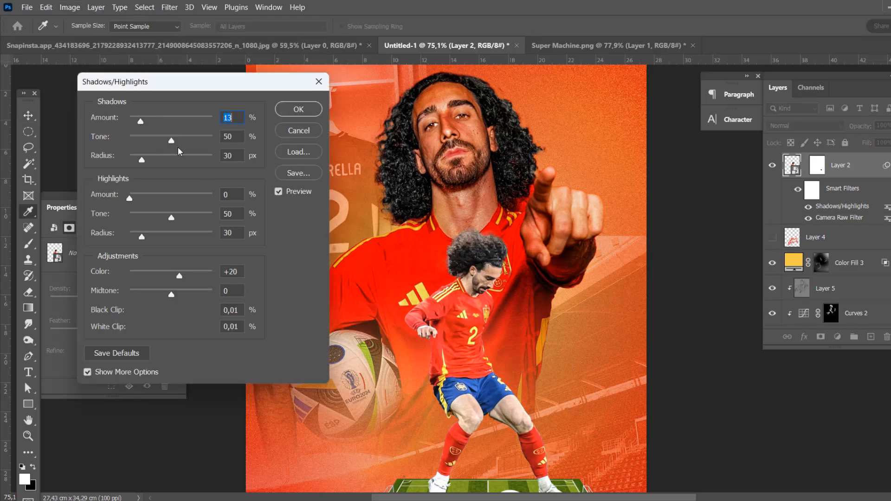
{"action": "left_click", "coordinate": [301, 110]}
{"action": "scroll", "coordinate": [480, 265], "scroll_direction": "down", "scroll_amount": 4}
{"action": "scroll", "coordinate": [478, 260], "scroll_direction": "up", "scroll_amount": 4}
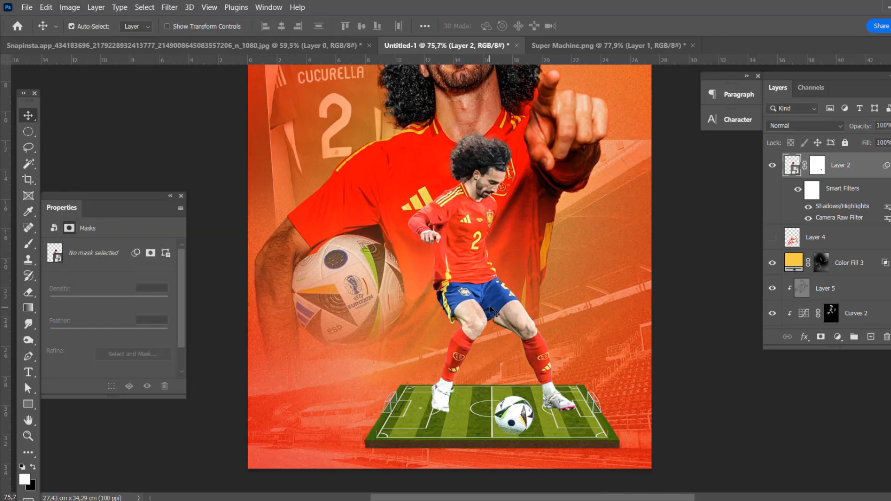
{"action": "scroll", "coordinate": [473, 259], "scroll_direction": "down", "scroll_amount": 5}
{"action": "scroll", "coordinate": [473, 261], "scroll_direction": "up", "scroll_amount": 4}
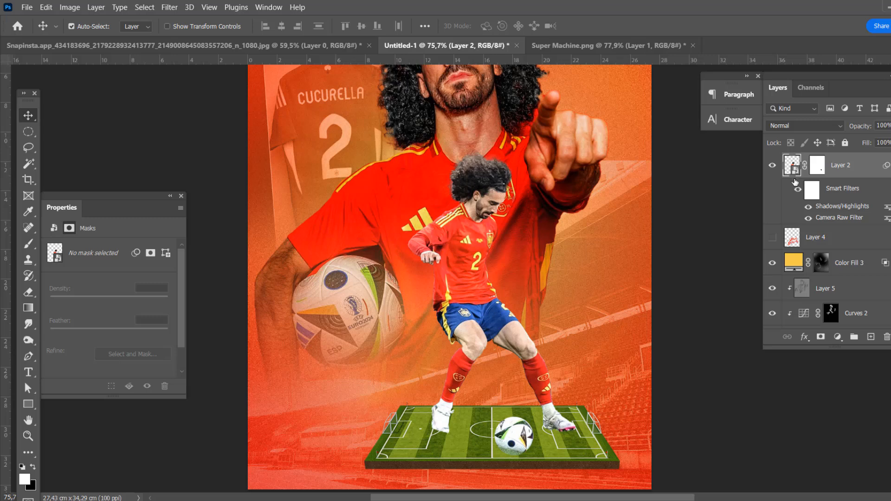
Add a Levels adjustment clipped to the small player with midtones at 0,62 and set it to Multiply
{"action": "left_click", "coordinate": [838, 337]}
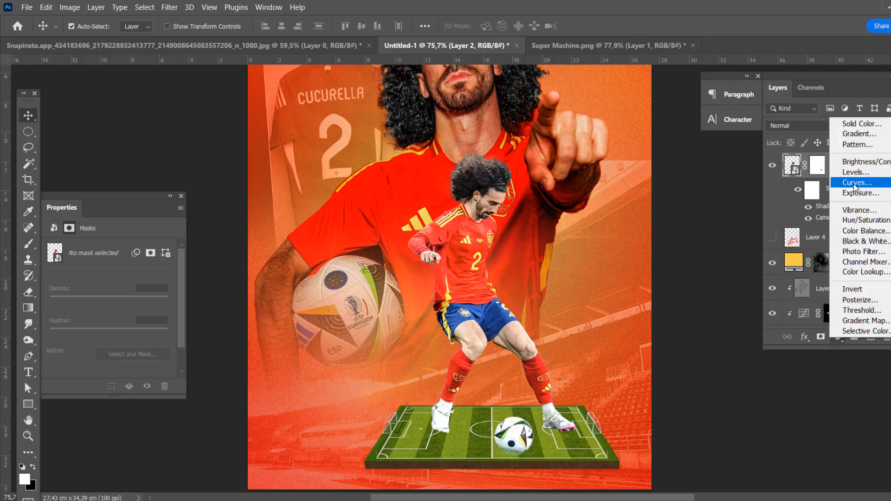
{"action": "left_click", "coordinate": [853, 184]}
{"action": "left_click", "coordinate": [93, 386]}
{"action": "left_click_drag", "start_coordinate": [118, 338], "coordinate": [133, 338]}
{"action": "left_click", "coordinate": [805, 126]}
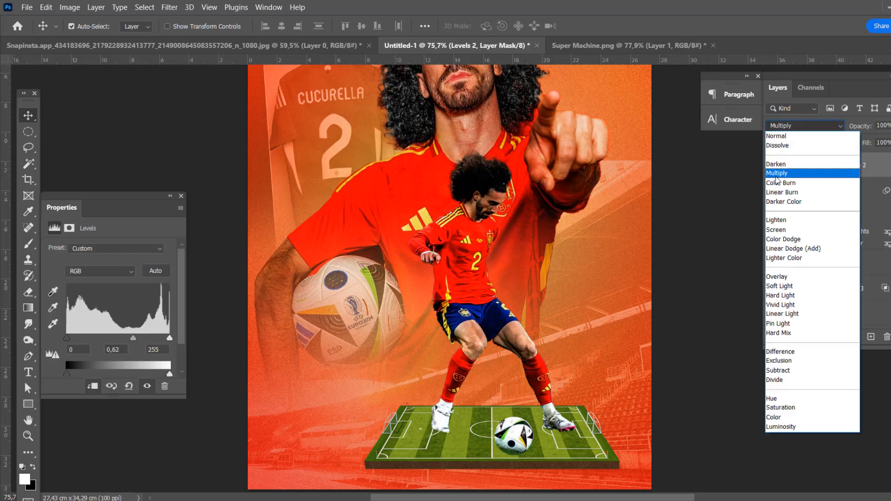
{"action": "left_click", "coordinate": [798, 171]}
Lower the Levels opacity to 58%, invert its mask and paint shadows on the small player with a white brush at 45% flow
{"action": "left_click", "coordinate": [889, 126]}
{"action": "left_click_drag", "start_coordinate": [889, 135], "coordinate": [868, 138]}
{"action": "left_click", "coordinate": [830, 166]}
{"action": "key", "text": "ctrl+i"}
{"action": "key", "text": "b"}
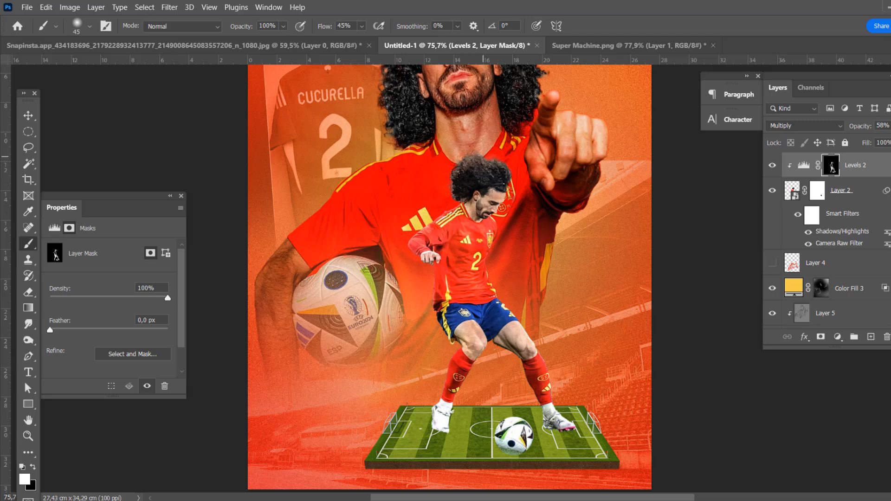
{"action": "scroll", "coordinate": [507, 293], "scroll_direction": "up", "scroll_amount": 2}
Add a Curves adjustment clipped to the small player, invert its mask to black and brush in highlights
{"action": "left_click", "coordinate": [837, 337]}
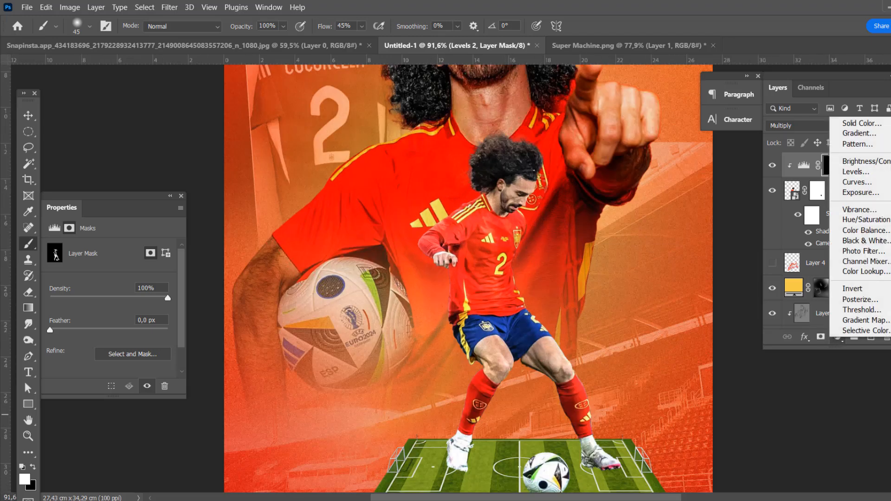
{"action": "left_click", "coordinate": [851, 220]}
{"action": "left_click", "coordinate": [831, 166]}
{"action": "key", "text": "ctrl+i"}
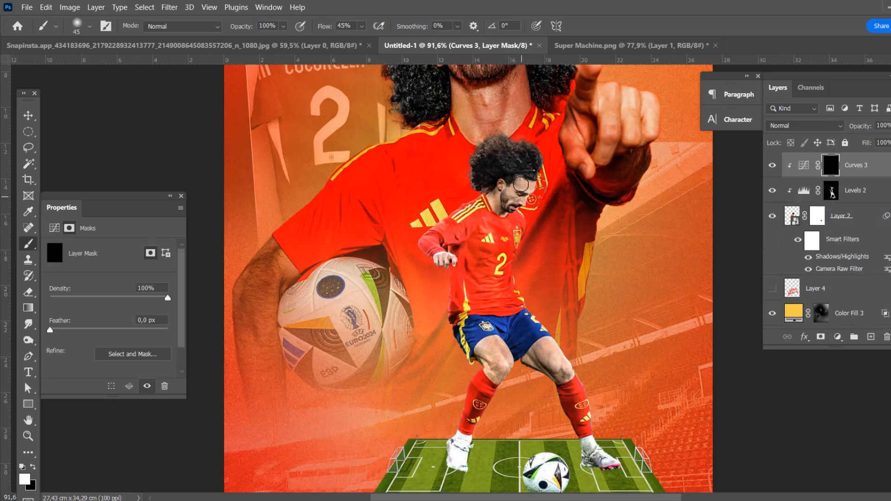
Add a Color Balance clipped directly above the small player with midtones at +21, +2 and -22, without Preserve Luminosity
{"action": "left_click", "coordinate": [837, 337]}
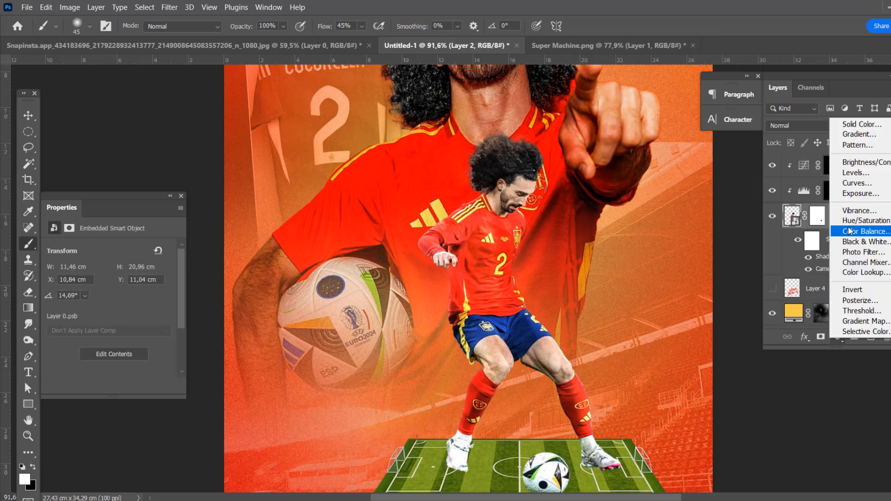
{"action": "left_click", "coordinate": [856, 231]}
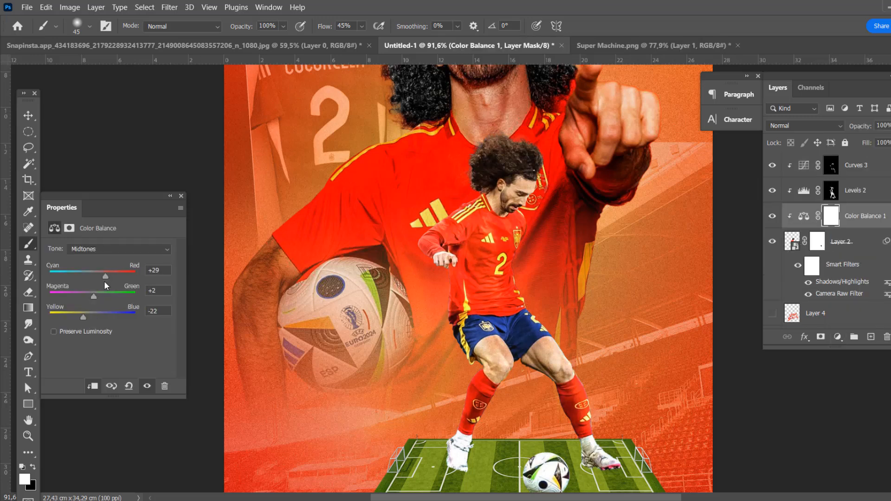
{"action": "key", "text": "v"}
{"action": "scroll", "coordinate": [534, 222], "scroll_direction": "down", "scroll_amount": 5}
{"action": "scroll", "coordinate": [540, 260], "scroll_direction": "up", "scroll_amount": 4}
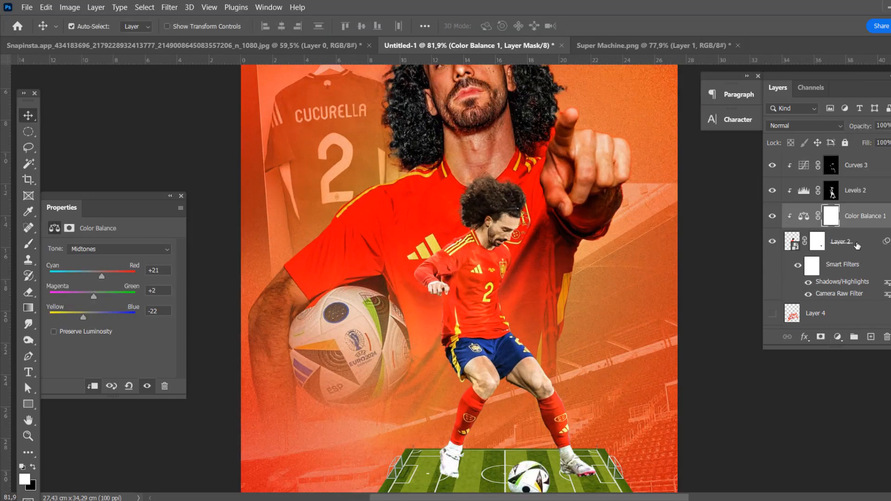
Add a Color Lookup adjustment clipped directly above the small player, try different looks and choose 3Strip.look
{"action": "left_click", "coordinate": [855, 242]}
{"action": "left_click", "coordinate": [837, 336]}
{"action": "left_click", "coordinate": [868, 275]}
{"action": "left_click", "coordinate": [129, 250]}
{"action": "left_click", "coordinate": [125, 50]}
{"action": "left_click", "coordinate": [132, 249]}
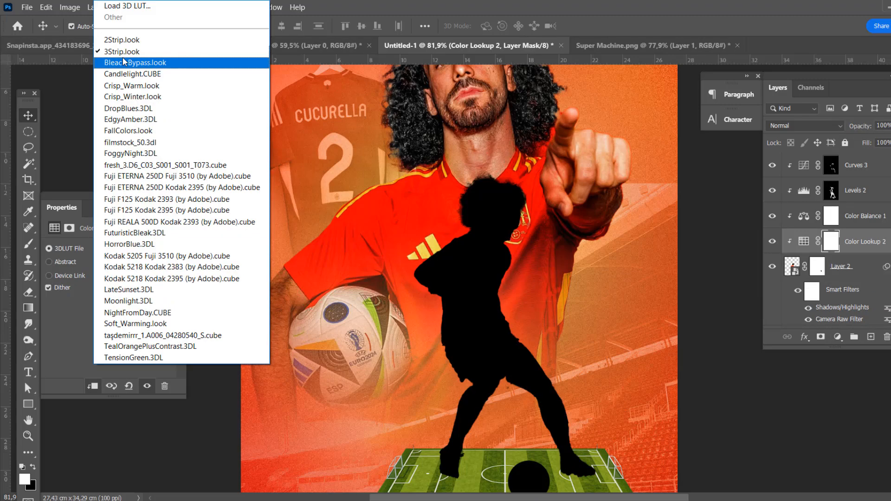
{"action": "left_click", "coordinate": [124, 41]}
{"action": "left_click", "coordinate": [148, 249]}
{"action": "left_click", "coordinate": [130, 51]}
{"action": "left_click", "coordinate": [774, 242]}
Create a new empty layer directly above Color Fill 3, beneath the small player and Layer 4
{"action": "scroll", "coordinate": [473, 283], "scroll_direction": "down", "scroll_amount": 2}
{"action": "left_click", "coordinate": [477, 284]}
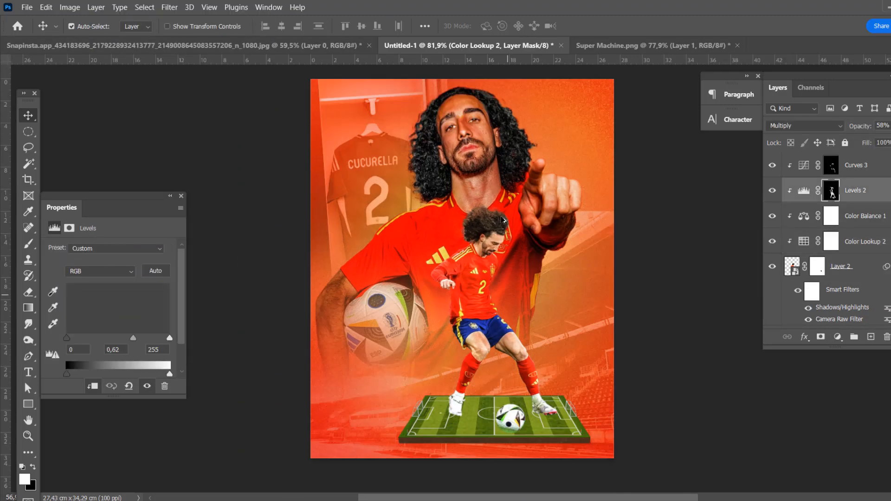
{"action": "scroll", "coordinate": [492, 296], "scroll_direction": "down", "scroll_amount": 1}
{"action": "scroll", "coordinate": [492, 297], "scroll_direction": "up", "scroll_amount": 1}
{"action": "scroll", "coordinate": [524, 297], "scroll_direction": "down", "scroll_amount": 1}
{"action": "scroll", "coordinate": [493, 422], "scroll_direction": "up", "scroll_amount": 2}
{"action": "left_click", "coordinate": [487, 419]}
{"action": "left_click", "coordinate": [871, 336]}
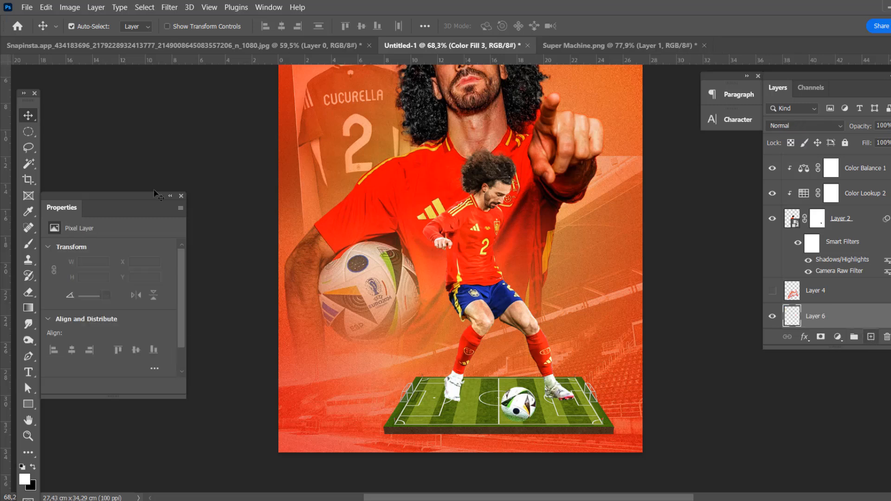
Flatten a soft round brush to a 125 px ellipse and paint black contact shadows under the small player's feet and the ball
{"action": "left_click", "coordinate": [28, 243]}
{"action": "scroll", "coordinate": [473, 330], "scroll_direction": "up", "scroll_amount": 3}
{"action": "right_click", "coordinate": [474, 330]}
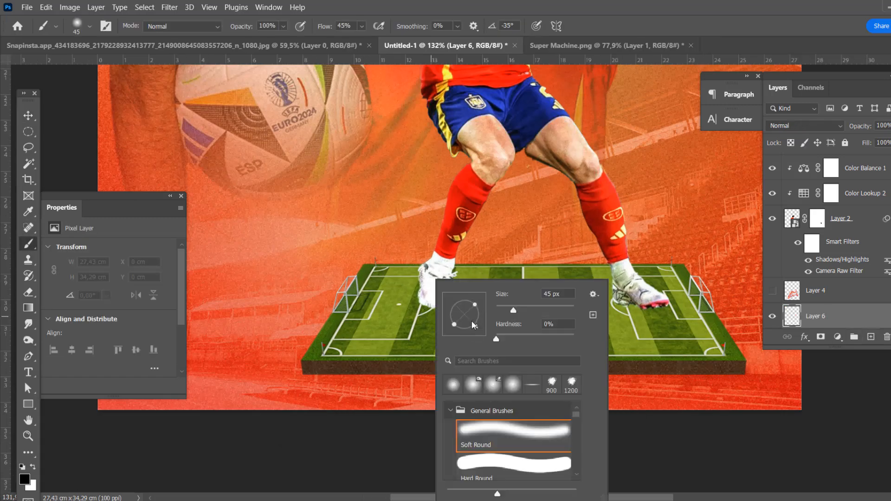
{"action": "left_click_drag", "start_coordinate": [493, 322], "coordinate": [494, 316]}
{"action": "left_click", "coordinate": [421, 307]}
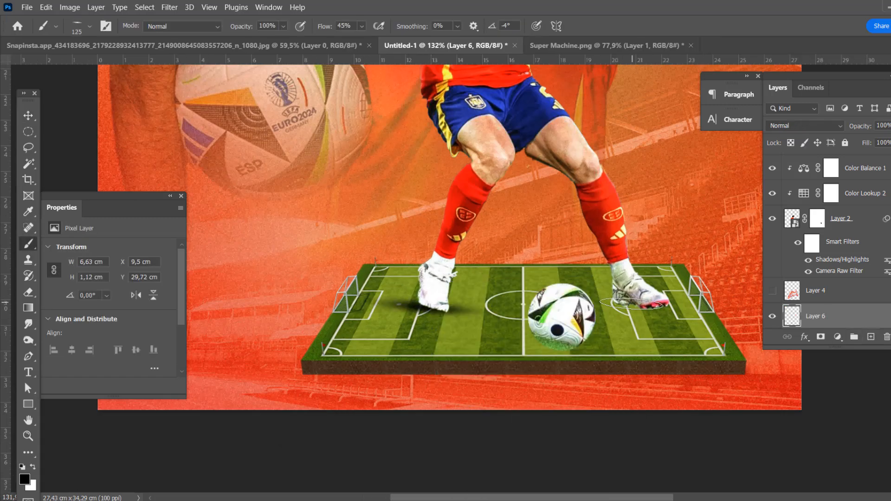
{"action": "scroll", "coordinate": [621, 349], "scroll_direction": "down", "scroll_amount": 4}
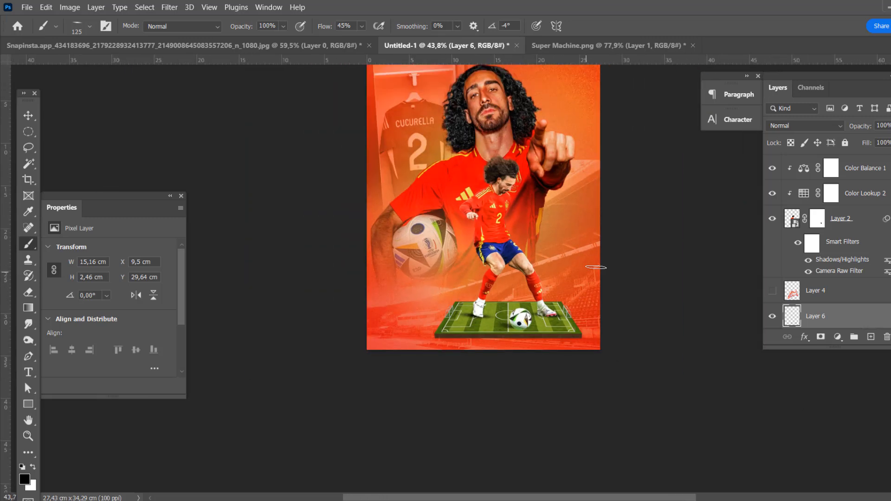
{"action": "key", "text": "v"}
Add a Hue/Saturation adjustment clipped to the Soccer Field layer and lower its saturation to -73
{"action": "scroll", "coordinate": [617, 362], "scroll_direction": "up", "scroll_amount": 3}
{"action": "left_click", "coordinate": [611, 371]}
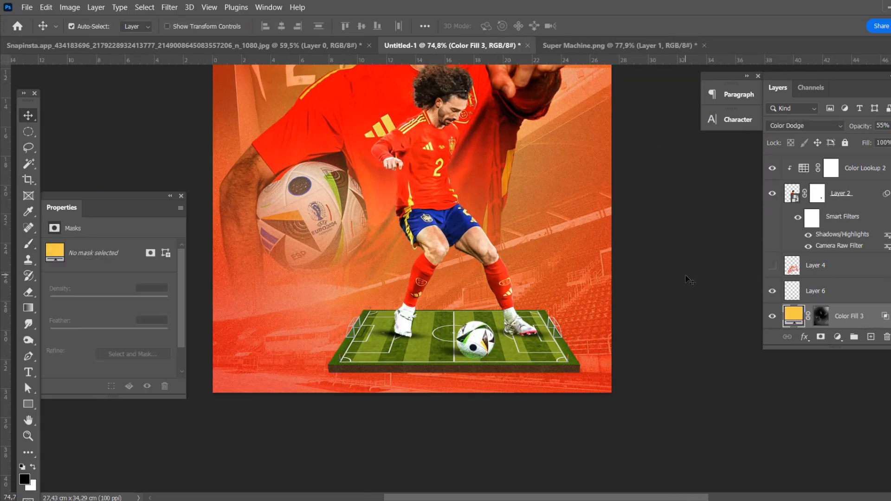
{"action": "scroll", "coordinate": [830, 260], "scroll_direction": "down", "scroll_amount": 3}
{"action": "left_click", "coordinate": [830, 236]}
{"action": "left_click", "coordinate": [837, 336]}
{"action": "left_click", "coordinate": [858, 218]}
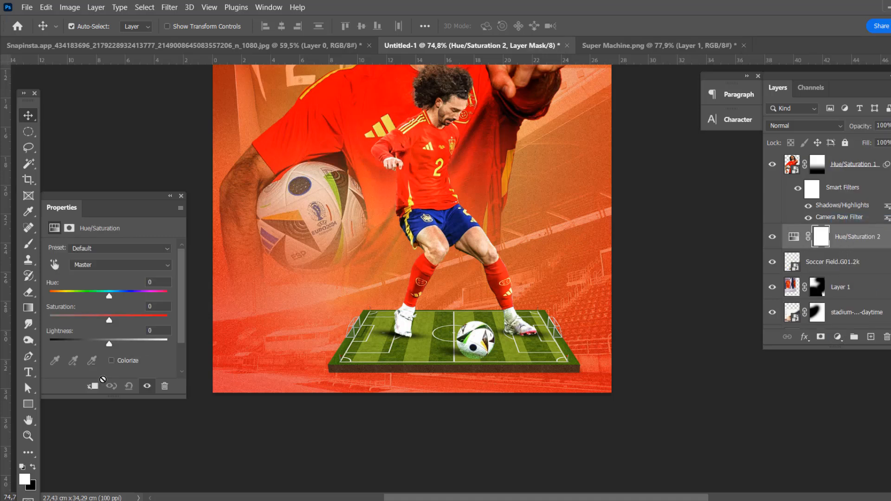
{"action": "left_click", "coordinate": [93, 386]}
{"action": "left_click_drag", "start_coordinate": [109, 320], "coordinate": [66, 320]}
Add a darkening Exposure adjustment clipped to the soccer field and invert its mask to black
{"action": "left_click", "coordinate": [838, 337]}
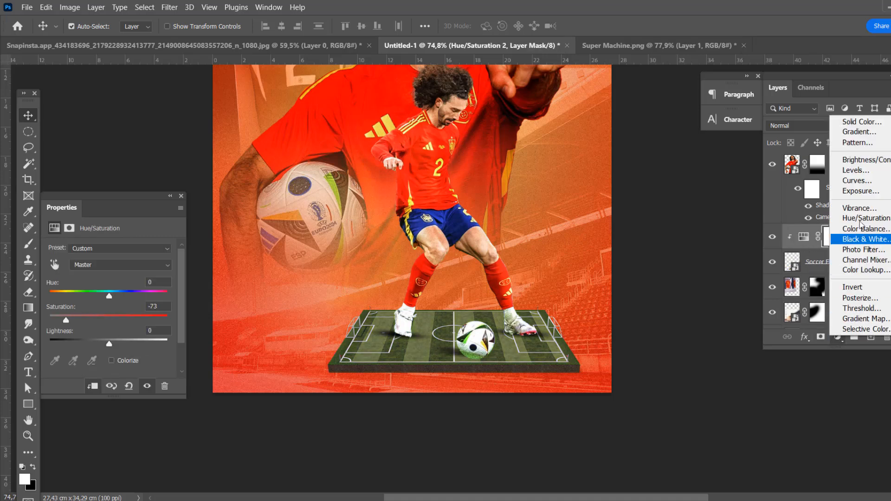
{"action": "left_click", "coordinate": [860, 191]}
{"action": "left_click", "coordinate": [93, 386]}
{"action": "mouse_move", "coordinate": [109, 280]}
{"action": "left_mouse_down"}
{"action": "mouse_move", "coordinate": [122, 280]}
{"action": "mouse_move", "coordinate": [96, 280]}
{"action": "left_mouse_up"}
{"action": "left_click", "coordinate": [830, 237]}
{"action": "key", "text": "ctrl+i"}
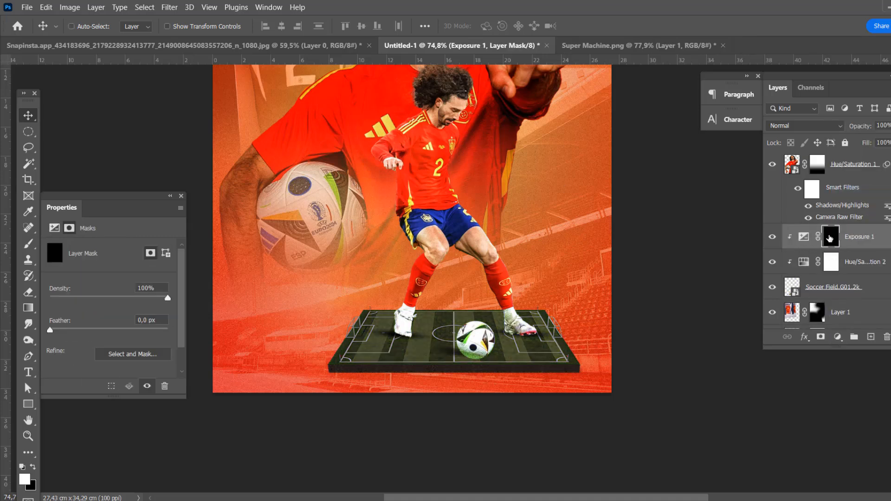
Brush white on the Exposure mask at 45% flow to darken the edges of the soccer field
{"action": "key", "text": "b"}
{"action": "left_click_drag", "start_coordinate": [331, 372], "coordinate": [577, 369]}
{"action": "scroll", "coordinate": [468, 302], "scroll_direction": "down", "scroll_amount": 2}
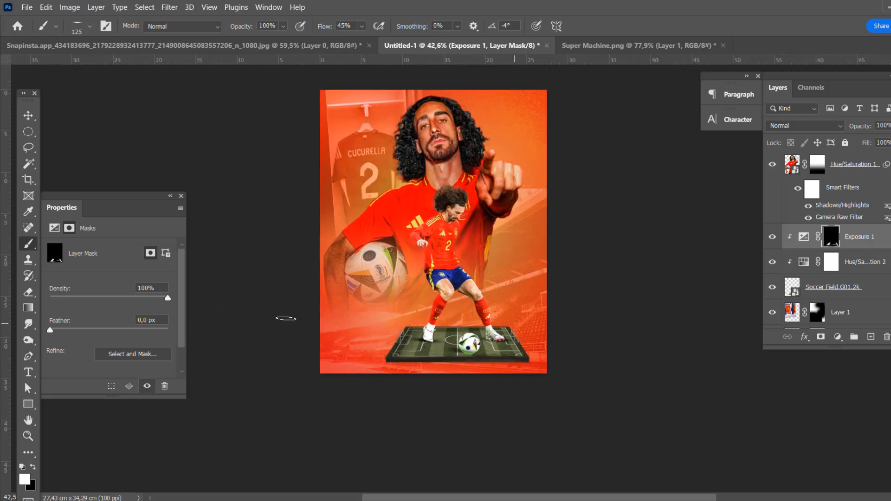
{"action": "key", "text": "v"}
{"action": "scroll", "coordinate": [512, 189], "scroll_direction": "up", "scroll_amount": 1}
{"action": "scroll", "coordinate": [506, 193], "scroll_direction": "down", "scroll_amount": 1}
Brush black on the stadium layer's mask to fade the stadium behind the large player's pointing hand
{"action": "scroll", "coordinate": [774, 275], "scroll_direction": "down", "scroll_amount": 3}
{"action": "left_click", "coordinate": [848, 289]}
{"action": "scroll", "coordinate": [831, 274], "scroll_direction": "up", "scroll_amount": 4}
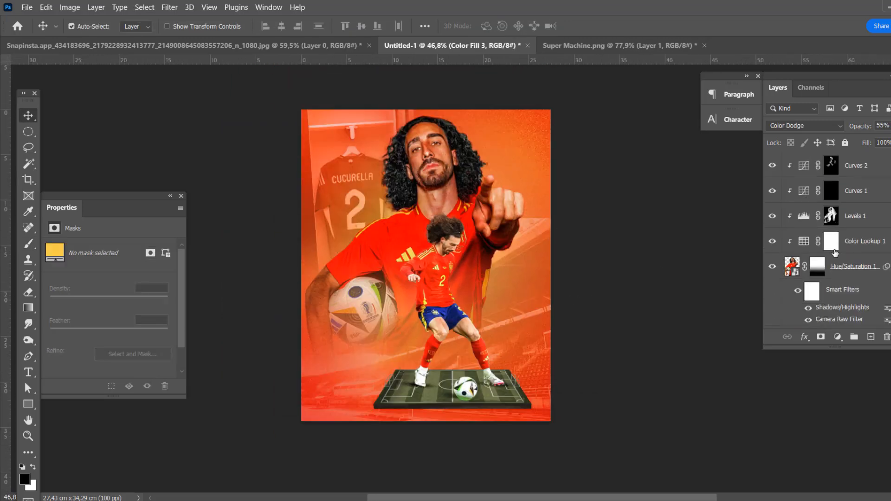
{"action": "scroll", "coordinate": [831, 274], "scroll_direction": "down", "scroll_amount": 5}
{"action": "left_click", "coordinate": [856, 238]}
{"action": "left_click", "coordinate": [773, 240]}
{"action": "left_click", "coordinate": [773, 240]}
{"action": "left_click", "coordinate": [773, 240]}
{"action": "key", "text": "b"}
{"action": "key", "text": "x"}
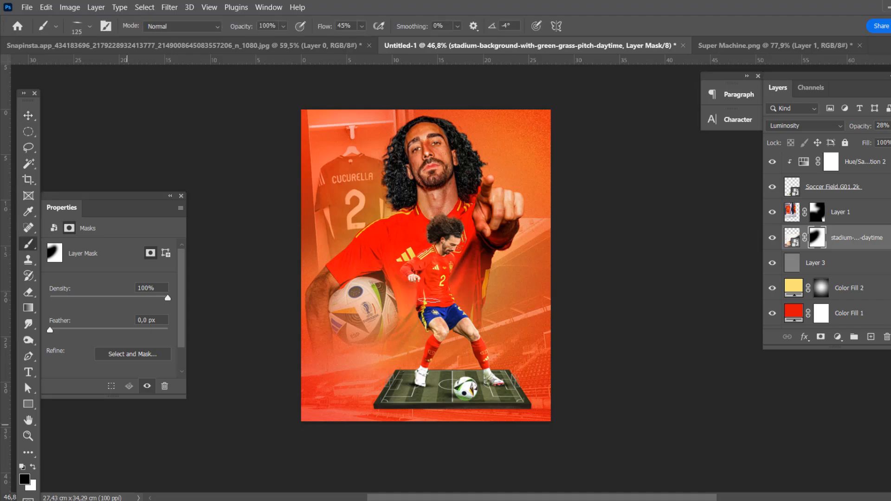
{"action": "key", "text": "v"}
Show the name lettering on Layer 4 behind the small player and nudge it slightly
{"action": "scroll", "coordinate": [815, 249], "scroll_direction": "up", "scroll_amount": 5}
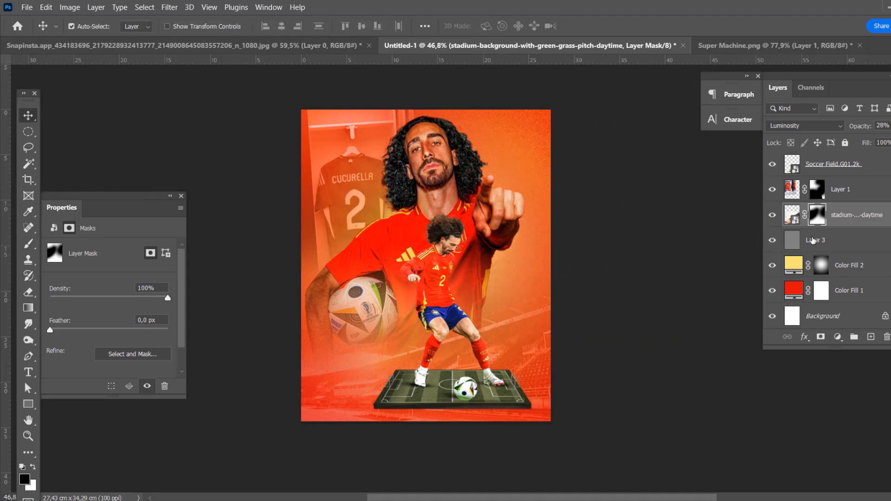
{"action": "left_click", "coordinate": [772, 220]}
{"action": "scroll", "coordinate": [479, 292], "scroll_direction": "up", "scroll_amount": 4}
{"action": "left_click_drag", "start_coordinate": [488, 264], "coordinate": [491, 265]}
{"action": "scroll", "coordinate": [491, 265], "scroll_direction": "down", "scroll_amount": 5}
{"action": "scroll", "coordinate": [476, 293], "scroll_direction": "up", "scroll_amount": 5}
{"action": "scroll", "coordinate": [479, 292], "scroll_direction": "up", "scroll_amount": 2}
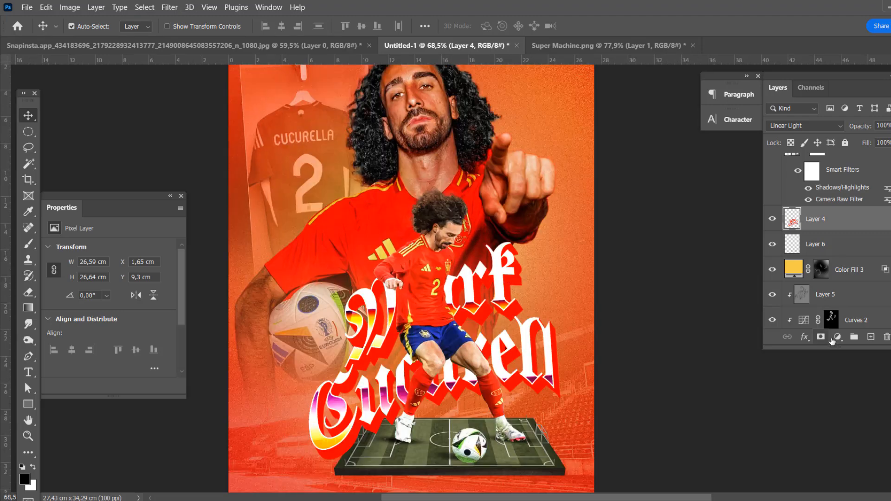
Convert the lettering layer to a smart object and clip a Levels adjustment to it with midtones at about 0.67
{"action": "right_click", "coordinate": [870, 220]}
{"action": "left_click", "coordinate": [767, 176]}
{"action": "left_click", "coordinate": [837, 337]}
{"action": "left_click", "coordinate": [857, 177]}
{"action": "left_click", "coordinate": [92, 386]}
{"action": "left_click_drag", "start_coordinate": [118, 339], "coordinate": [132, 340]}
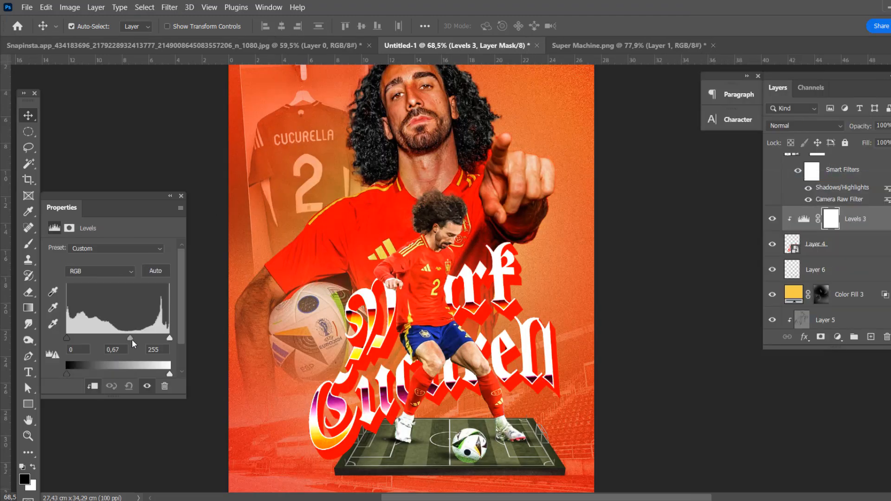
{"action": "left_click", "coordinate": [620, 283]}
{"action": "scroll", "coordinate": [561, 290], "scroll_direction": "down", "scroll_amount": 6}
{"action": "scroll", "coordinate": [500, 310], "scroll_direction": "up", "scroll_amount": 4}
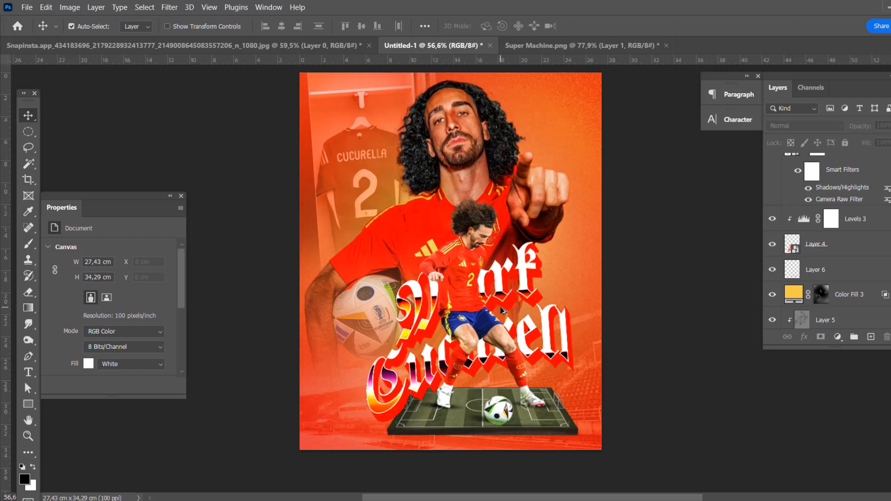
Stamp all visible layers into a new layer above Curves 3 and add a Gradient Map adjustment over it
{"action": "left_click", "coordinate": [527, 268]}
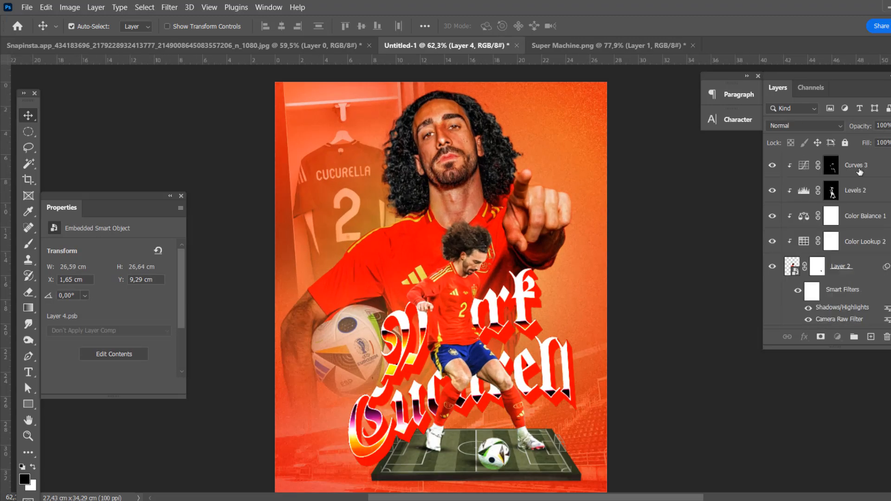
{"action": "key", "text": "ctrl+shift+alt+e"}
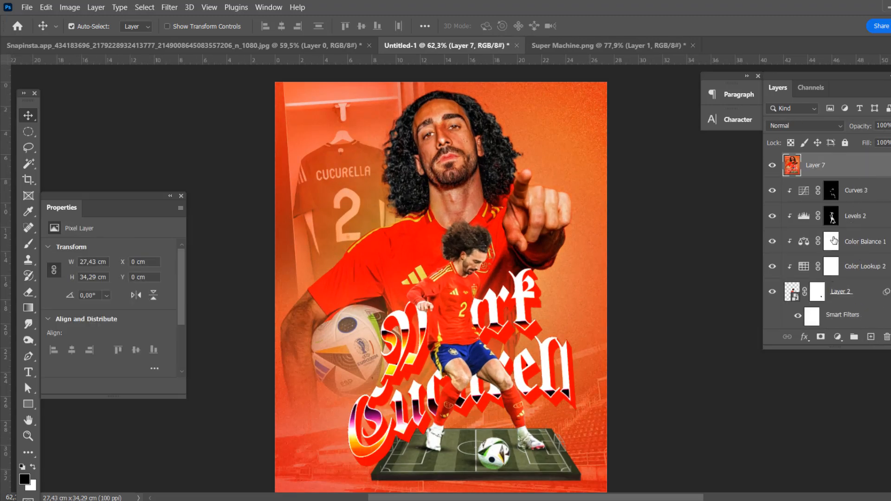
{"action": "left_click", "coordinate": [837, 336]}
{"action": "left_click", "coordinate": [849, 323]}
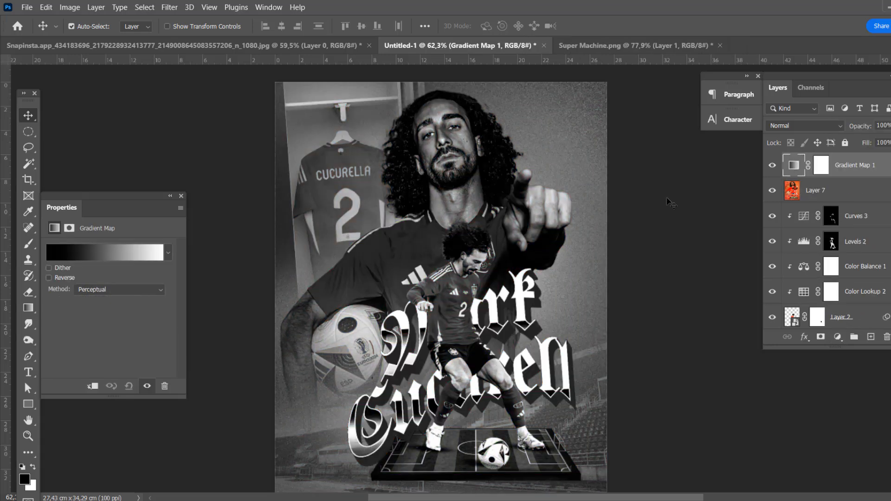
Apply a black, red, orange, green and cyan preset from Resource Boy Gradient Maps to the Gradient Map, without Reverse
{"action": "left_click", "coordinate": [49, 277]}
{"action": "left_click", "coordinate": [49, 278]}
{"action": "left_click", "coordinate": [105, 252]}
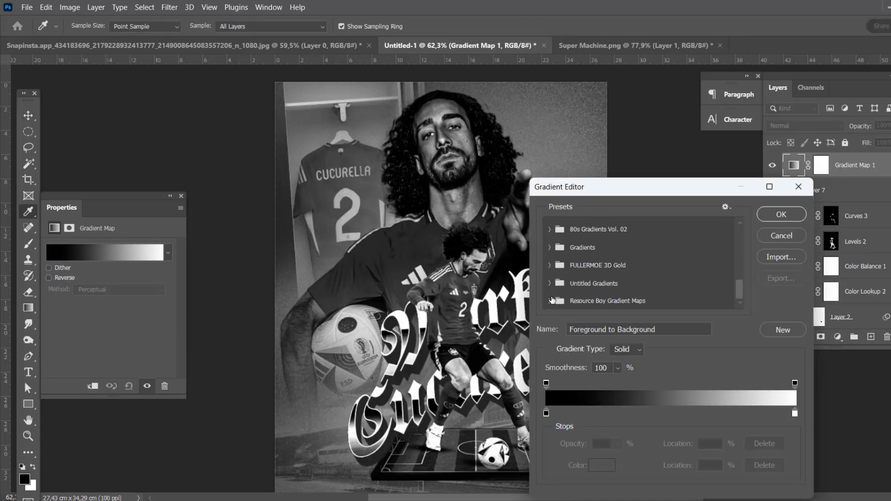
{"action": "left_click", "coordinate": [550, 300]}
{"action": "scroll", "coordinate": [657, 287], "scroll_direction": "down", "scroll_amount": 4}
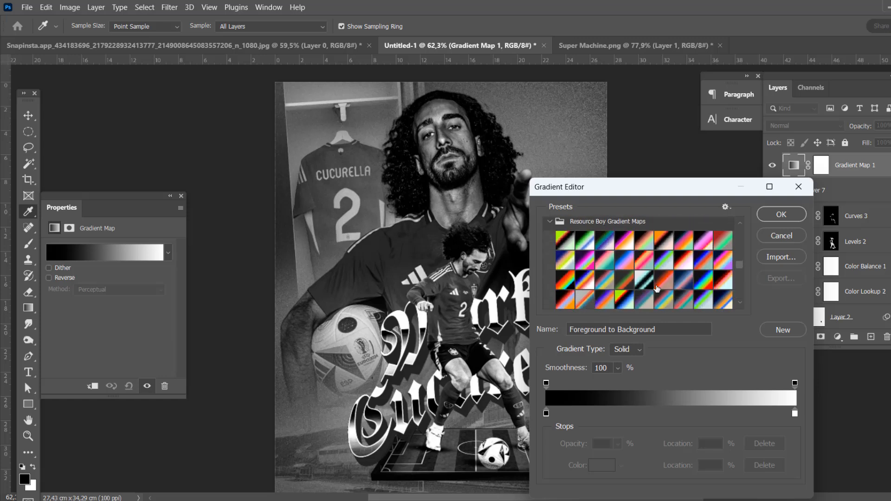
{"action": "scroll", "coordinate": [657, 287], "scroll_direction": "down", "scroll_amount": 1}
{"action": "left_click", "coordinate": [566, 271]}
{"action": "left_click", "coordinate": [781, 213]}
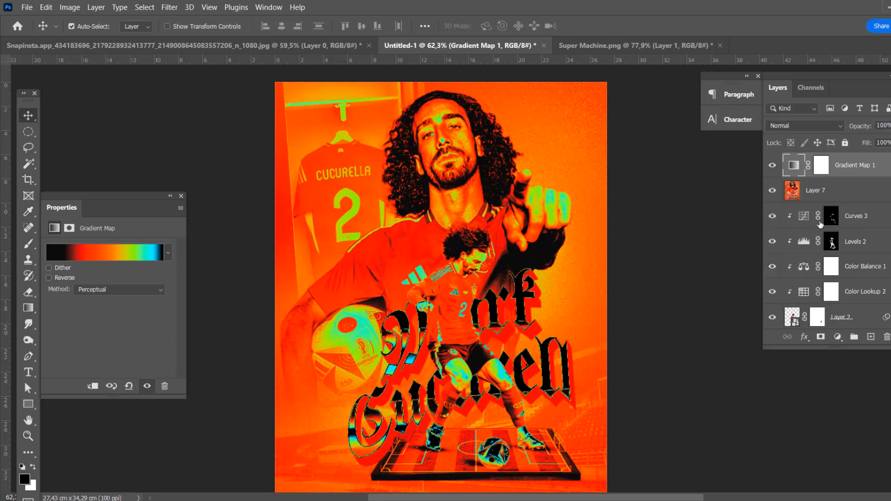
Split the Gradient Map's underlying-layer Blend If shadow slider to 9/165 and set the layer to Soft Light at 45% opacity
{"action": "double_click", "coordinate": [886, 165]}
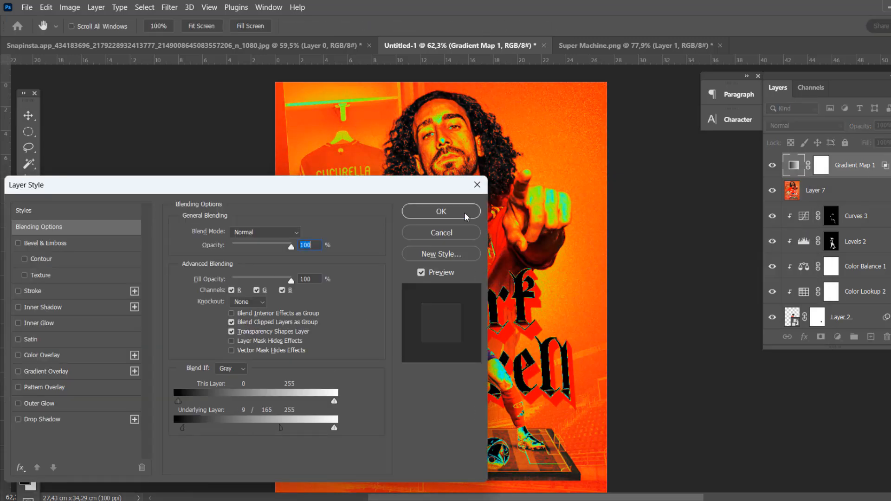
{"action": "left_click", "coordinate": [440, 212]}
{"action": "left_click", "coordinate": [805, 126]}
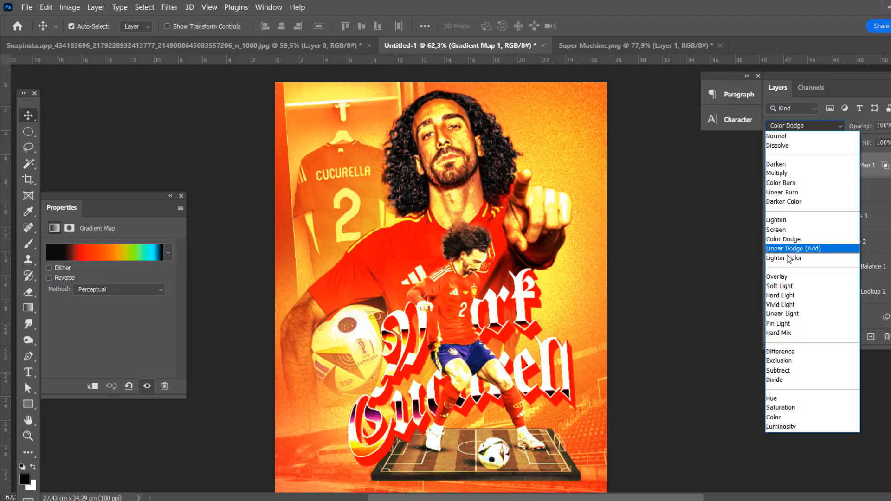
{"action": "left_click", "coordinate": [787, 286]}
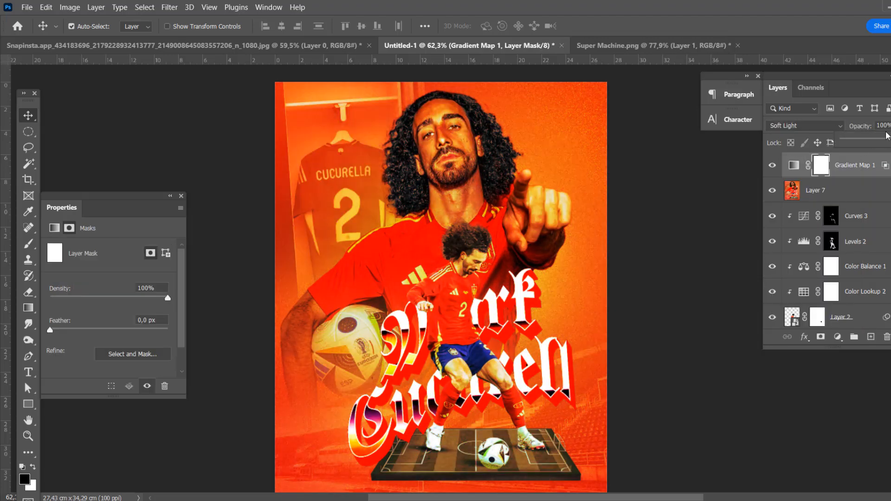
{"action": "scroll", "coordinate": [469, 156], "scroll_direction": "down", "scroll_amount": 2}
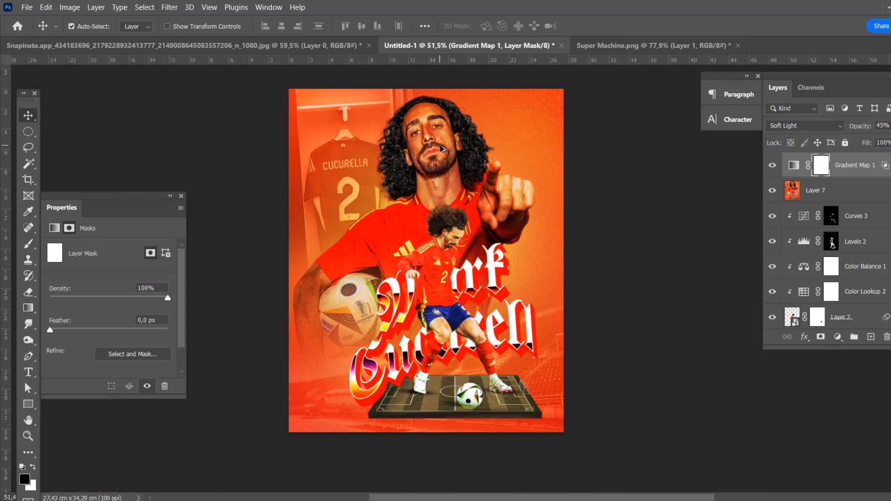
{"action": "scroll", "coordinate": [579, 144], "scroll_direction": "up", "scroll_amount": 2}
{"action": "scroll", "coordinate": [578, 144], "scroll_direction": "down", "scroll_amount": 2}
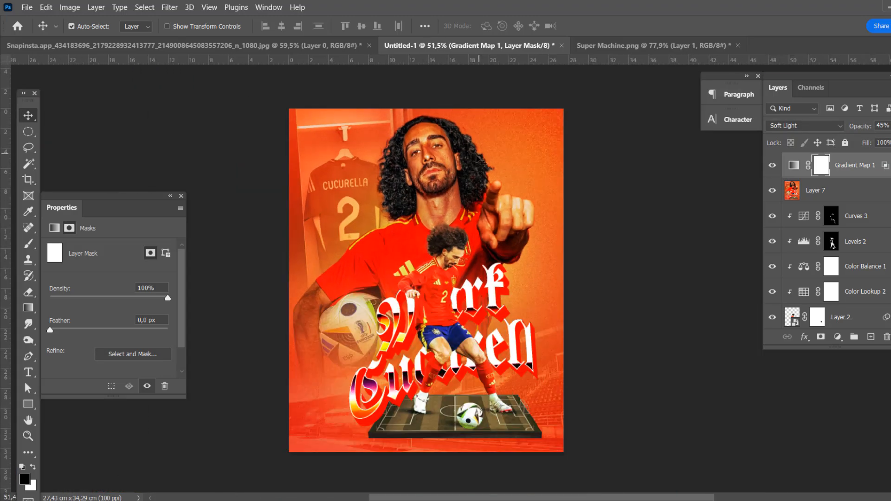
{"action": "scroll", "coordinate": [579, 145], "scroll_direction": "up", "scroll_amount": 1}
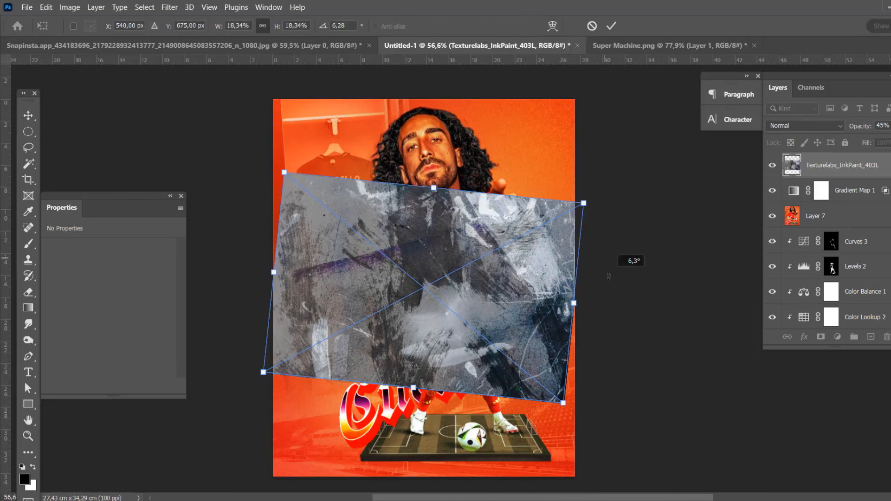
Rotate the placed Texturelabs_InkPaint_403L texture 90° over the poster's upper right area and set its blend mode to Soft Light
{"action": "left_click_drag", "start_coordinate": [608, 277], "coordinate": [464, 436]}
{"action": "left_click_drag", "start_coordinate": [430, 298], "coordinate": [487, 261]}
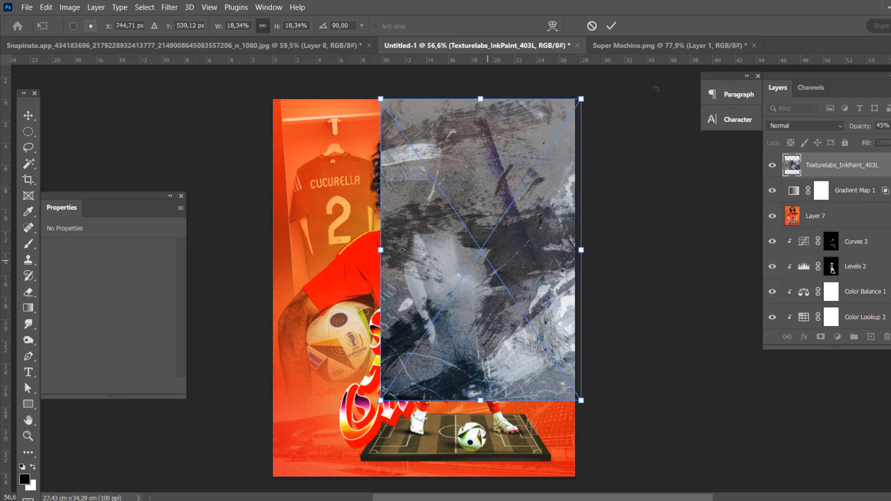
{"action": "left_click", "coordinate": [780, 127]}
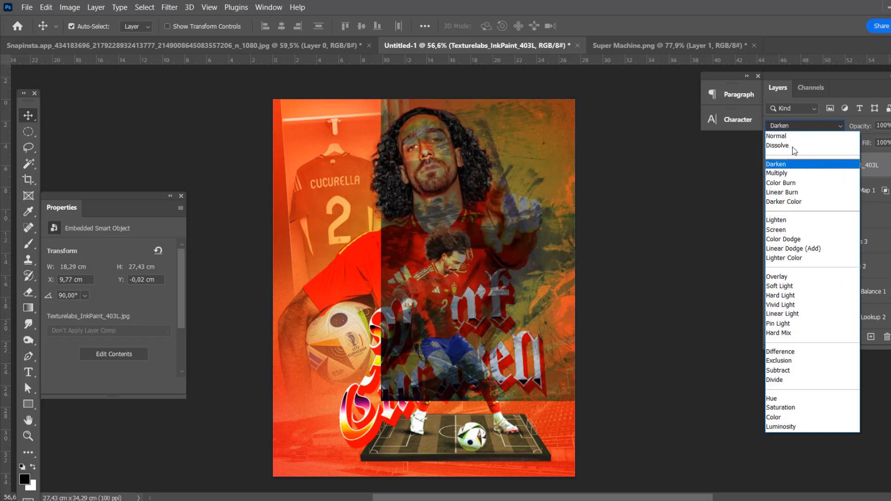
{"action": "left_click", "coordinate": [784, 286]}
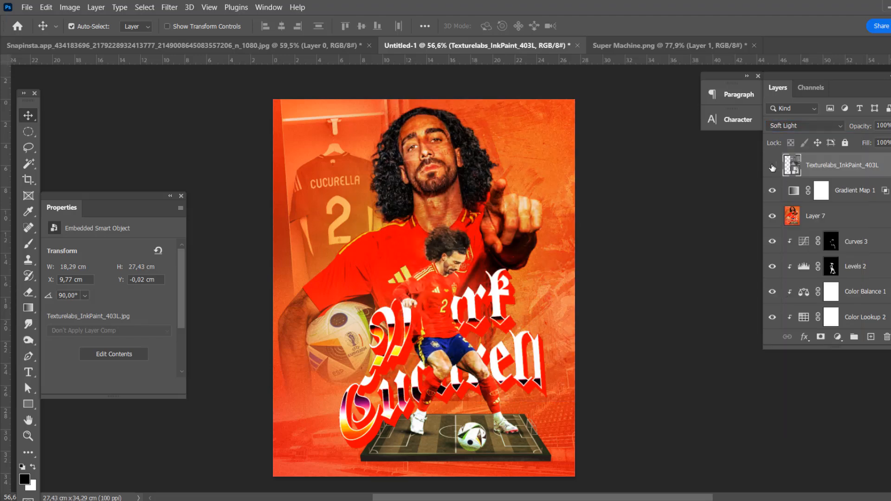
Add a mask to the ink texture and brush black at 72% flow to clear it from the players
{"action": "left_click", "coordinate": [820, 338]}
{"action": "key", "text": "b"}
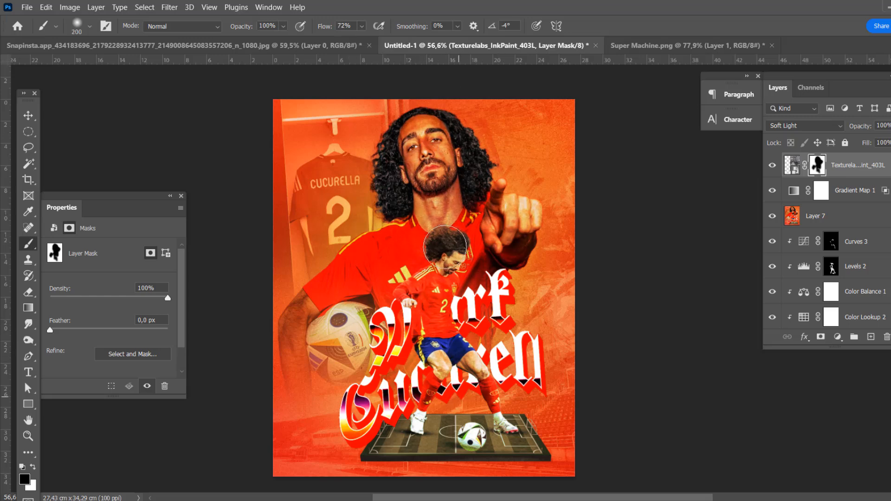
{"action": "scroll", "coordinate": [446, 294], "scroll_direction": "down", "scroll_amount": 5}
{"action": "scroll", "coordinate": [473, 320], "scroll_direction": "up", "scroll_amount": 5}
{"action": "key", "text": "v"}
{"action": "scroll", "coordinate": [501, 288], "scroll_direction": "down", "scroll_amount": 1}
{"action": "scroll", "coordinate": [472, 181], "scroll_direction": "up", "scroll_amount": 2}
{"action": "scroll", "coordinate": [475, 181], "scroll_direction": "down", "scroll_amount": 2}
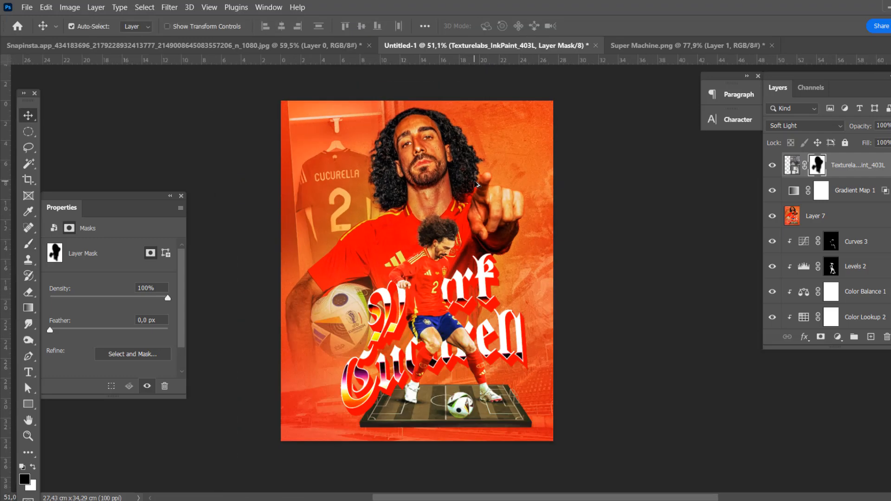
Add an empty layer above the ink texture and ready the Brush with white as the foreground colour
{"action": "scroll", "coordinate": [473, 199], "scroll_direction": "up", "scroll_amount": 1}
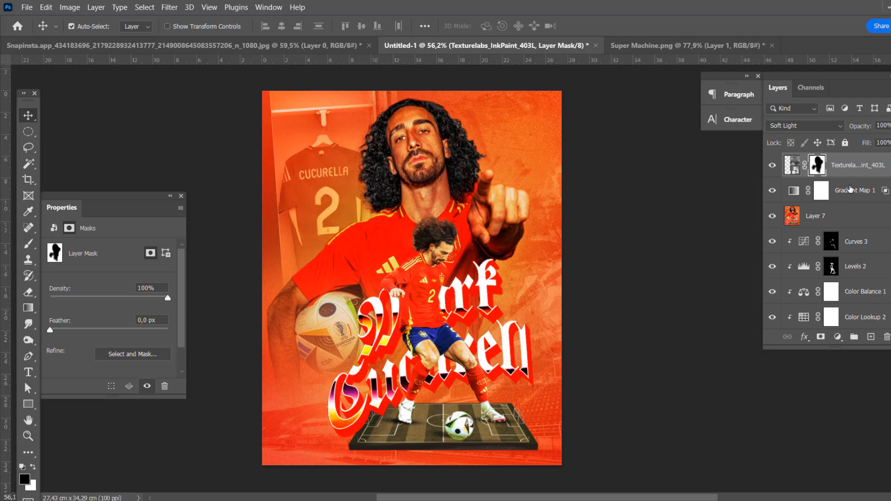
{"action": "left_click", "coordinate": [432, 168]}
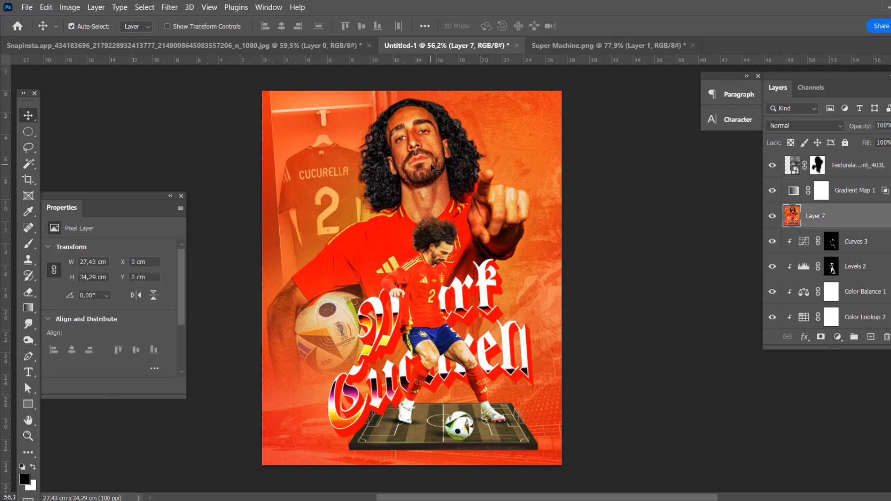
{"action": "left_click", "coordinate": [791, 167]}
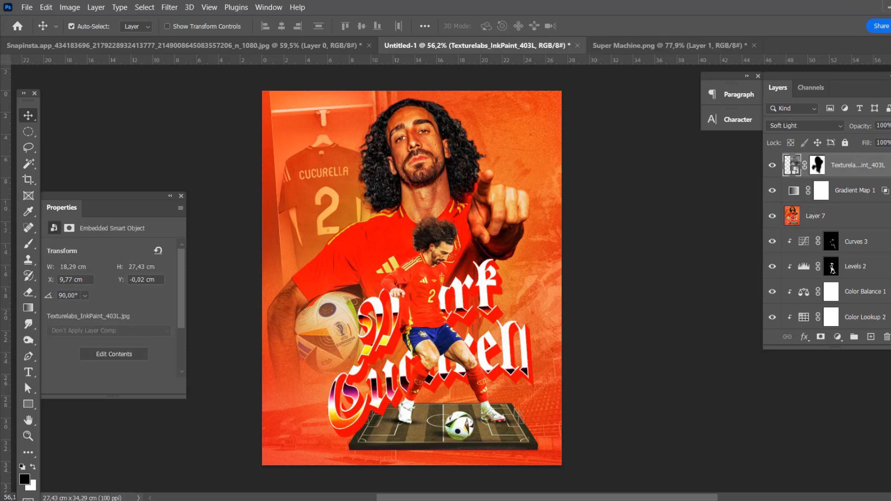
{"action": "left_click", "coordinate": [871, 337]}
{"action": "left_click", "coordinate": [32, 467]}
{"action": "left_click", "coordinate": [28, 243]}
Choose a large textured paint-streak brush preset of 1116 px, trying one stamp on the upper right background and undoing it
{"action": "right_click", "coordinate": [396, 218]}
{"action": "left_click_drag", "start_coordinate": [541, 353], "coordinate": [538, 411]}
{"action": "scroll", "coordinate": [468, 368], "scroll_direction": "up", "scroll_amount": 3}
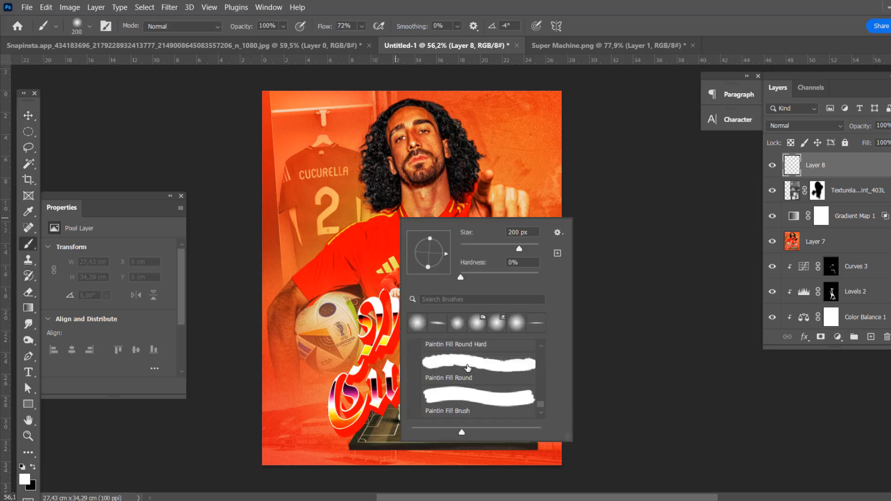
{"action": "left_click", "coordinate": [478, 399]}
{"action": "scroll", "coordinate": [458, 392], "scroll_direction": "up", "scroll_amount": 3}
{"action": "left_click", "coordinate": [465, 374]}
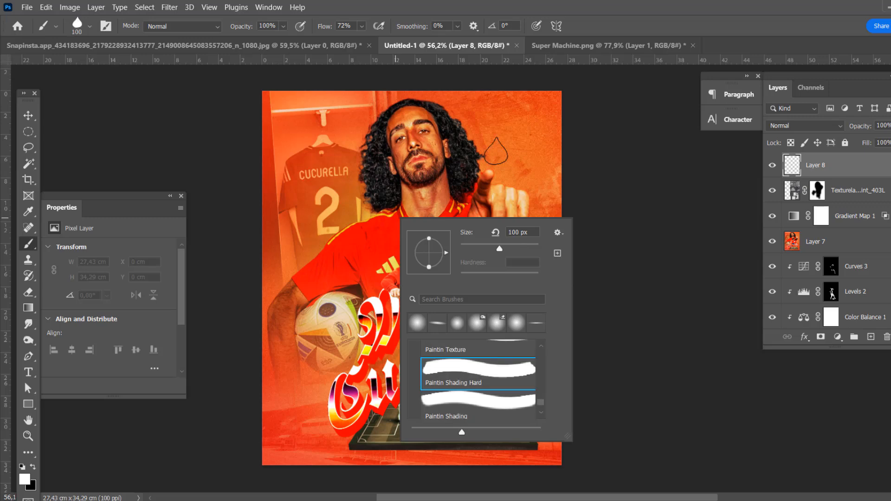
{"action": "scroll", "coordinate": [478, 395], "scroll_direction": "up", "scroll_amount": 4}
{"action": "scroll", "coordinate": [473, 381], "scroll_direction": "up", "scroll_amount": 5}
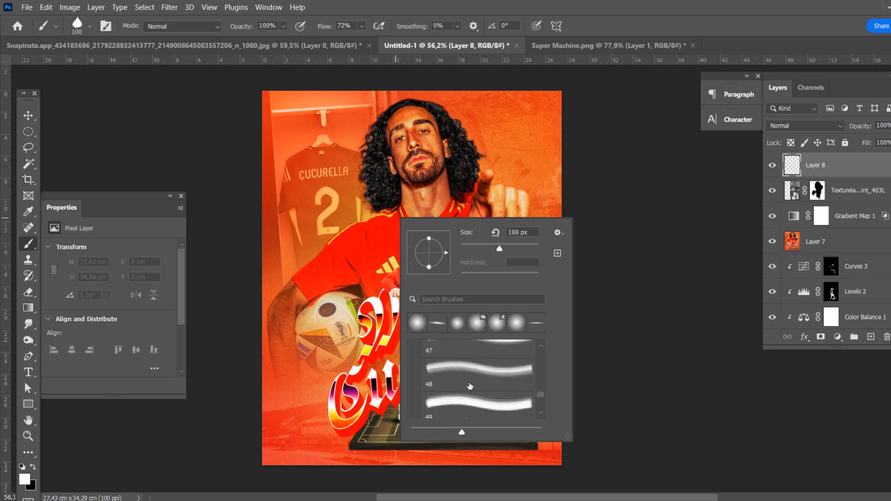
{"action": "left_click", "coordinate": [470, 383]}
{"action": "left_click", "coordinate": [518, 186]}
{"action": "key", "text": "ctrl+z"}
Set the foreground colour to red ea0c0c and stamp paint texture along the poster's right and left edges
{"action": "left_click", "coordinate": [24, 479]}
{"action": "left_click", "coordinate": [770, 301]}
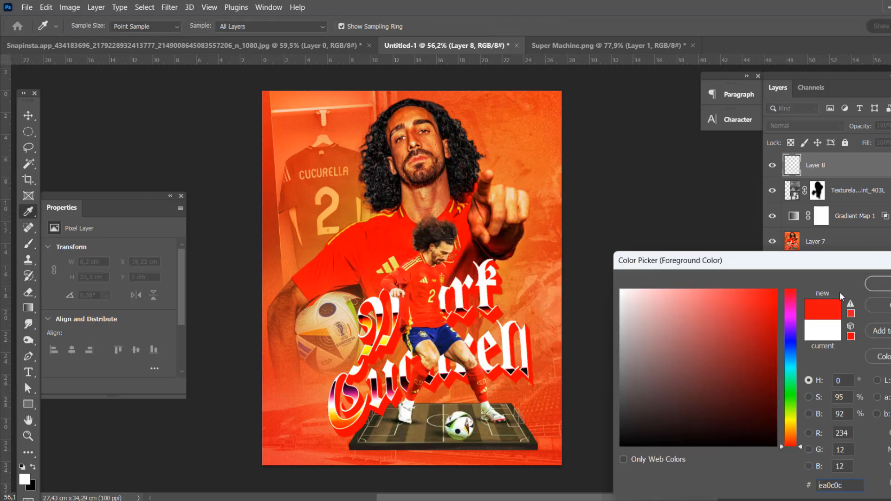
{"action": "left_click", "coordinate": [877, 284]}
{"action": "left_click", "coordinate": [549, 163]}
{"action": "left_click", "coordinate": [550, 361]}
{"action": "left_click", "coordinate": [291, 189]}
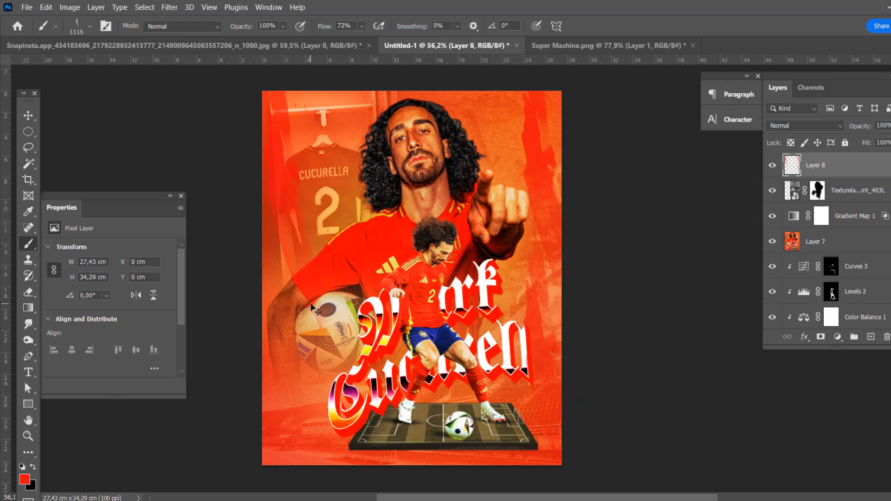
{"action": "left_click", "coordinate": [276, 314]}
Reduce the textured brush to 858 px and undo the trial red stamp over the poster
{"action": "right_click", "coordinate": [524, 250]}
{"action": "left_click", "coordinate": [608, 421]}
{"action": "left_click", "coordinate": [344, 283]}
{"action": "key", "text": "ctrl+z"}
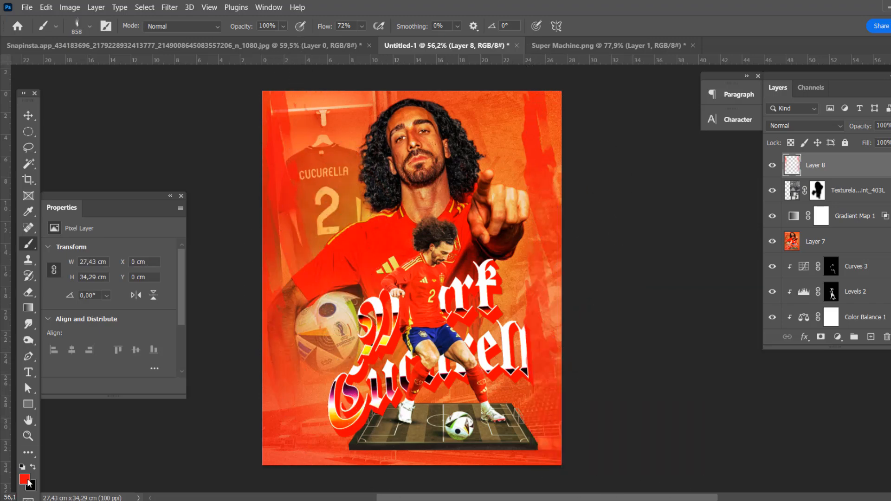
Stamp golden-yellow paint texture on a new layer along the poster's left, right and bottom edges
{"action": "left_click", "coordinate": [25, 479]}
{"action": "left_click", "coordinate": [789, 424]}
{"action": "left_click", "coordinate": [772, 297]}
{"action": "left_click", "coordinate": [877, 284]}
{"action": "left_click", "coordinate": [871, 336]}
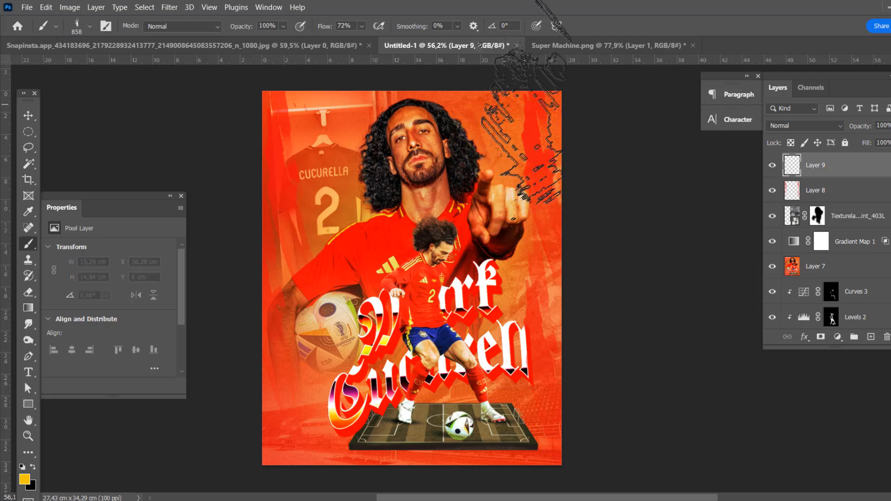
{"action": "left_click", "coordinate": [532, 107]}
{"action": "left_click", "coordinate": [568, 350]}
{"action": "left_click", "coordinate": [280, 189]}
{"action": "left_click", "coordinate": [280, 374]}
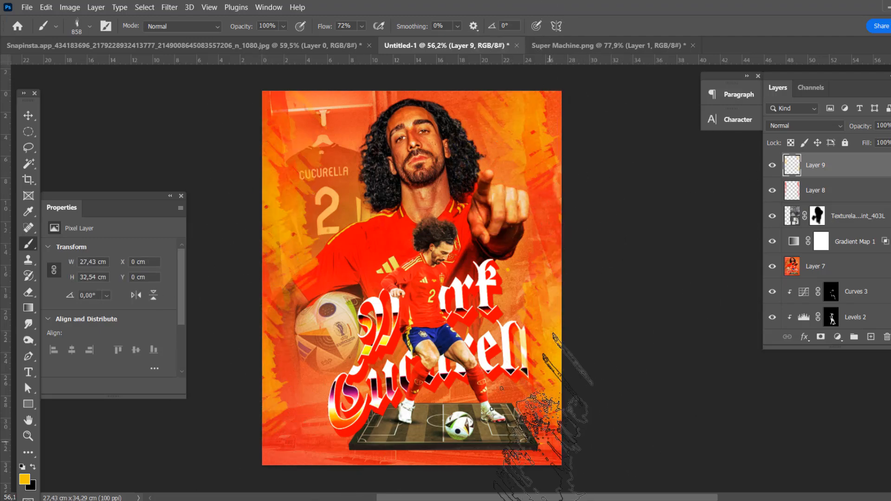
{"action": "left_click", "coordinate": [551, 451]}
{"action": "left_click", "coordinate": [294, 452]}
{"action": "left_click", "coordinate": [386, 479]}
Examine the yellow and red paint texture around the players, both close up and across the whole poster
{"action": "scroll", "coordinate": [645, 273], "scroll_direction": "down", "scroll_amount": 1}
{"action": "scroll", "coordinate": [585, 209], "scroll_direction": "up", "scroll_amount": 3}
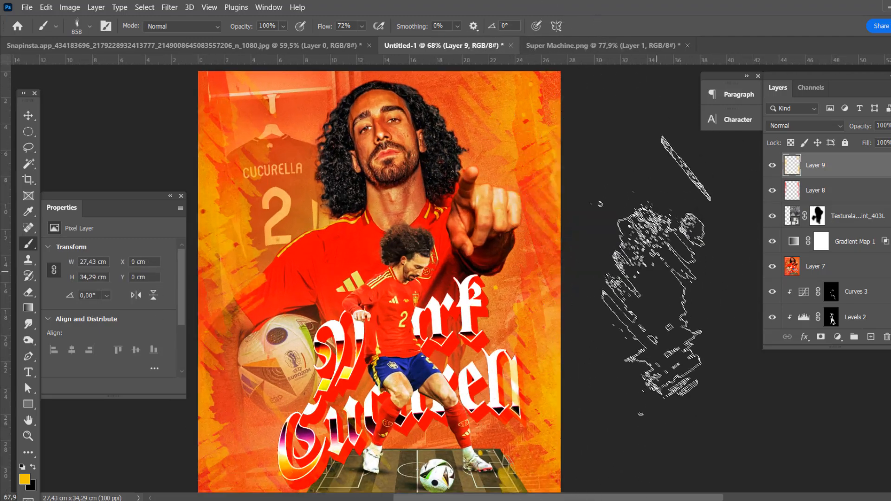
{"action": "scroll", "coordinate": [513, 139], "scroll_direction": "down", "scroll_amount": 3}
{"action": "scroll", "coordinate": [464, 116], "scroll_direction": "up", "scroll_amount": 3}
{"action": "left_click", "coordinate": [28, 116]}
{"action": "scroll", "coordinate": [401, 170], "scroll_direction": "down", "scroll_amount": 3}
{"action": "scroll", "coordinate": [395, 208], "scroll_direction": "up", "scroll_amount": 1}
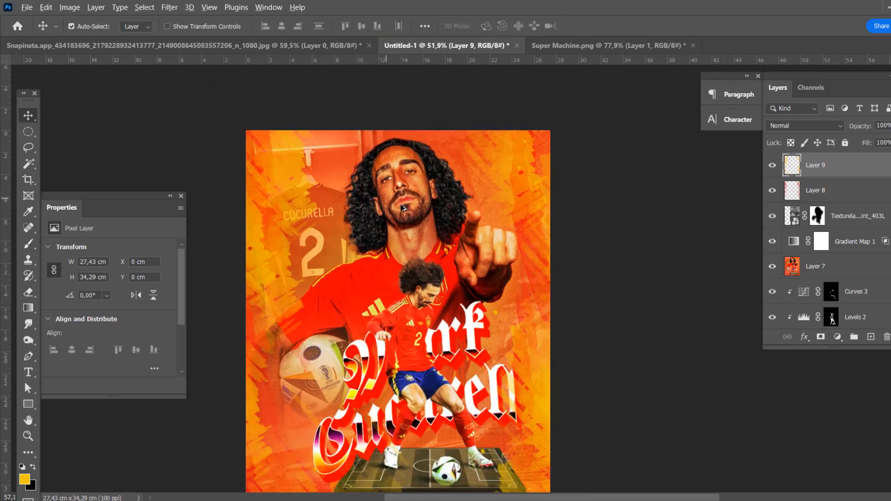
{"action": "scroll", "coordinate": [394, 208], "scroll_direction": "down", "scroll_amount": 1}
Stamp all visible layers into a new top layer and convert it to a smart object
{"action": "left_click", "coordinate": [870, 337]}
{"action": "right_click", "coordinate": [855, 188]}
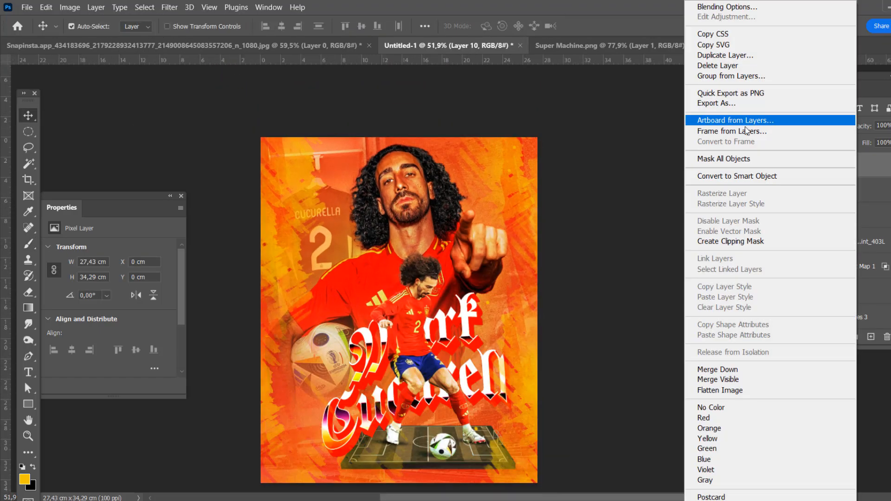
{"action": "left_click", "coordinate": [723, 176]}
Add a Color Lookup adjustment above the merged poster layer and load a first 3DLUT look
{"action": "left_click", "coordinate": [837, 337]}
{"action": "left_click", "coordinate": [858, 269]}
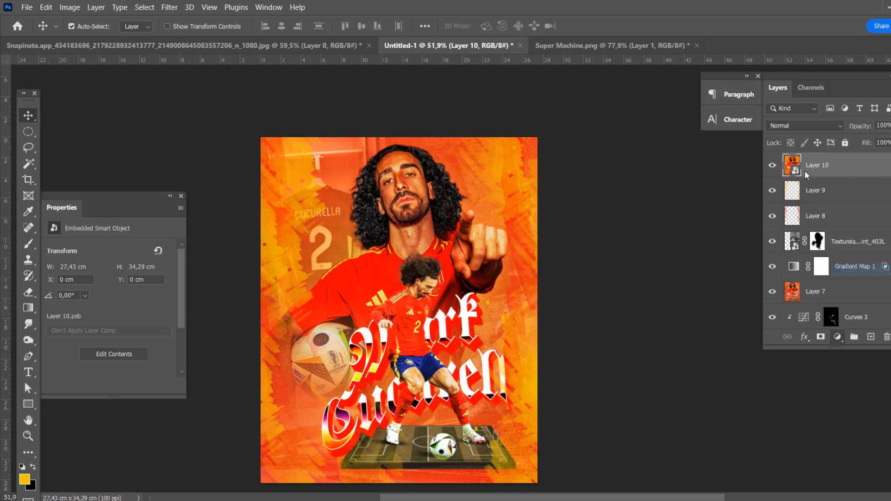
{"action": "left_click", "coordinate": [143, 250]}
{"action": "left_click", "coordinate": [130, 336]}
Go through the 3DLUT looks, including Crisp_Winter, Fuji F125 and Kodak 5218, and choose 3Strip.look
{"action": "key", "text": "Down"}
{"action": "key", "text": "Down"}
{"action": "key", "text": "Down"}
{"action": "key", "text": "Down"}
{"action": "key", "text": "Down"}
{"action": "key", "text": "Down"}
{"action": "key", "text": "Down"}
{"action": "key", "text": "Down"}
{"action": "key", "text": "Down"}
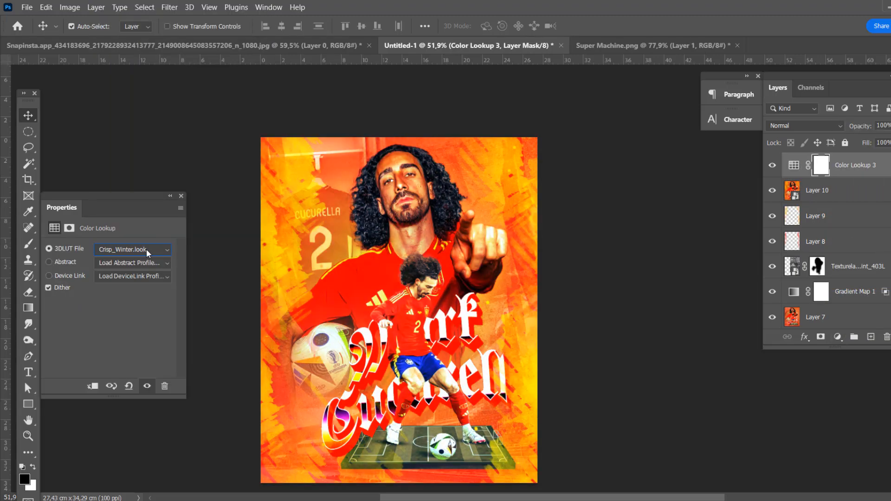
{"action": "key", "text": "Down"}
{"action": "key", "text": "Down"}
{"action": "key", "text": "Down"}
{"action": "key", "text": "Down"}
{"action": "key", "text": "Down"}
{"action": "key", "text": "Down"}
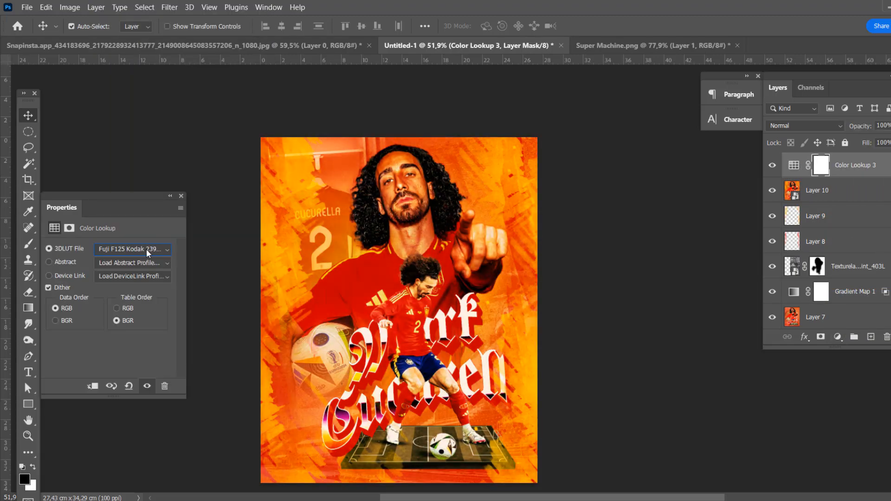
{"action": "key", "text": "Down"}
{"action": "key", "text": "Down"}
{"action": "key", "text": "Down"}
{"action": "key", "text": "Down"}
{"action": "key", "text": "Down"}
{"action": "key", "text": "Down"}
{"action": "key", "text": "Down"}
{"action": "key", "text": "Down"}
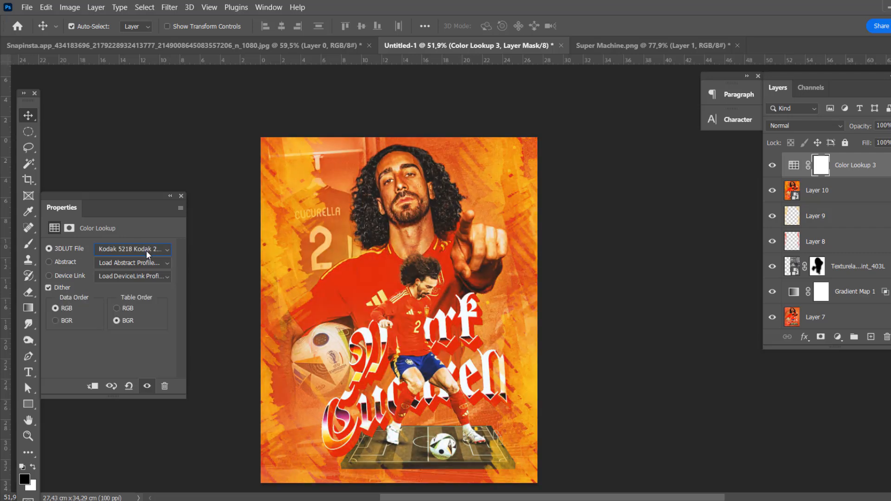
{"action": "left_click", "coordinate": [146, 252]}
{"action": "left_click", "coordinate": [147, 52]}
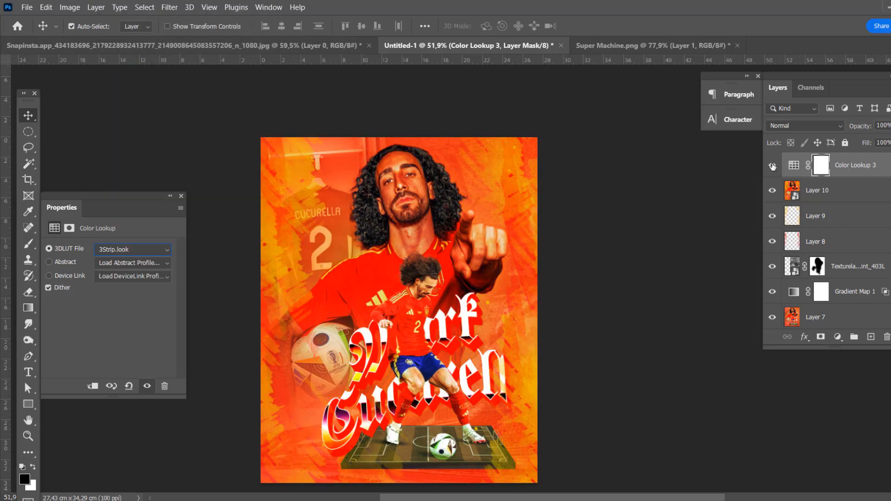
Add an Exposure adjustment clipped to the Color Lookup layer and increase its exposure
{"action": "left_click", "coordinate": [837, 337]}
{"action": "left_click", "coordinate": [854, 188]}
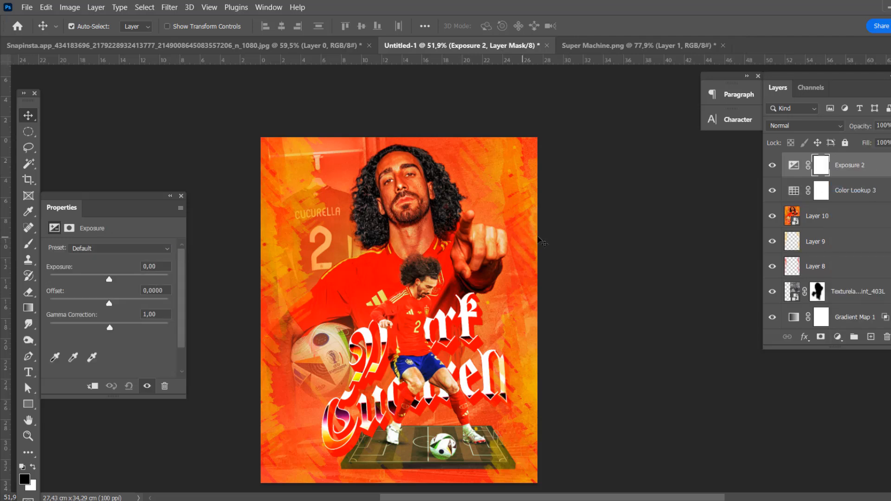
{"action": "left_click", "coordinate": [93, 386]}
{"action": "left_click_drag", "start_coordinate": [109, 280], "coordinate": [119, 280]}
Invert the Exposure mask to black and paint white over the large player's face, reducing the textured brush to 100 px
{"action": "left_click", "coordinate": [831, 166]}
{"action": "key", "text": "ctrl+i"}
{"action": "key", "text": "x"}
{"action": "key", "text": "b"}
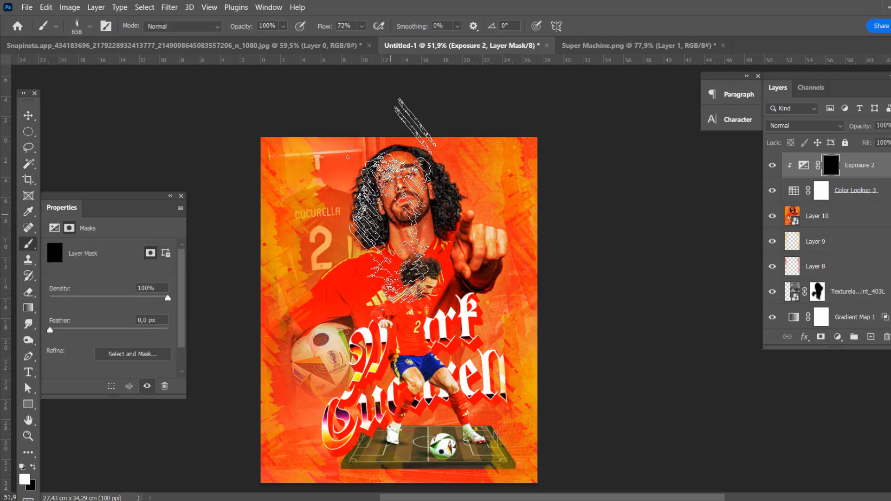
{"action": "left_click", "coordinate": [402, 208]}
{"action": "scroll", "coordinate": [443, 207], "scroll_direction": "up", "scroll_amount": 2}
{"action": "key", "text": "bracketleft"}
{"action": "key", "text": "bracketleft"}
{"action": "key", "text": "bracketleft"}
{"action": "key", "text": "bracketleft"}
{"action": "key", "text": "bracketleft"}
{"action": "key", "text": "bracketleft"}
{"action": "key", "text": "bracketleft"}
{"action": "key", "text": "bracketleft"}
{"action": "scroll", "coordinate": [457, 239], "scroll_direction": "down", "scroll_amount": 2}
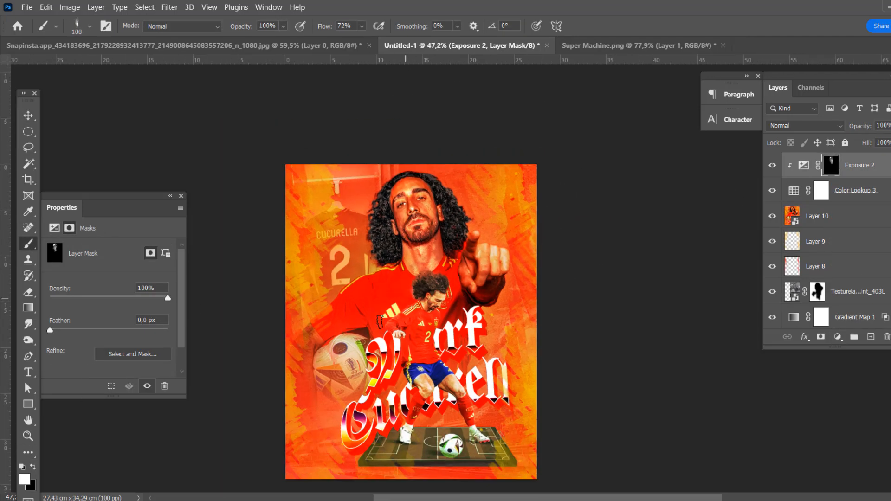
Paint white on the Exposure mask with the 100 px brush over the pointing hand and the held ball
{"action": "scroll", "coordinate": [461, 328], "scroll_direction": "up", "scroll_amount": 4}
{"action": "scroll", "coordinate": [482, 331], "scroll_direction": "down", "scroll_amount": 2}
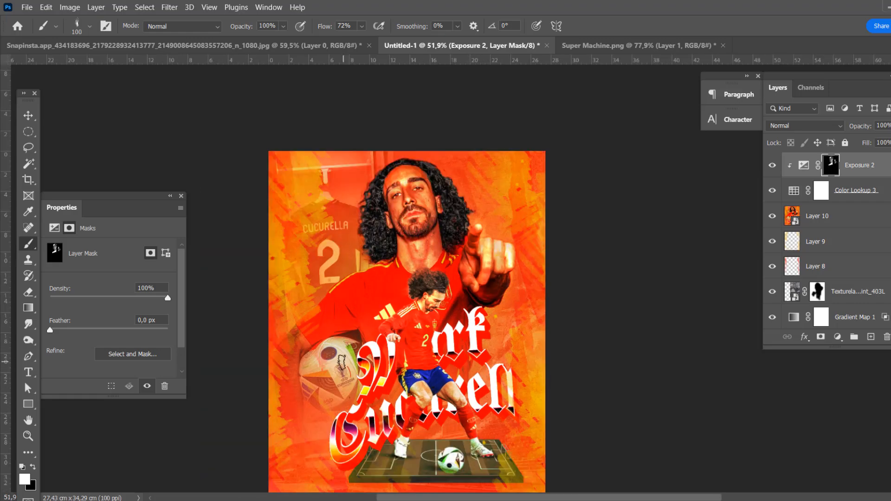
{"action": "mouse_move", "coordinate": [315, 403]}
{"action": "left_mouse_down"}
{"action": "mouse_move", "coordinate": [364, 379]}
{"action": "mouse_move", "coordinate": [320, 408]}
{"action": "left_mouse_up"}
{"action": "scroll", "coordinate": [521, 246], "scroll_direction": "down", "scroll_amount": 3}
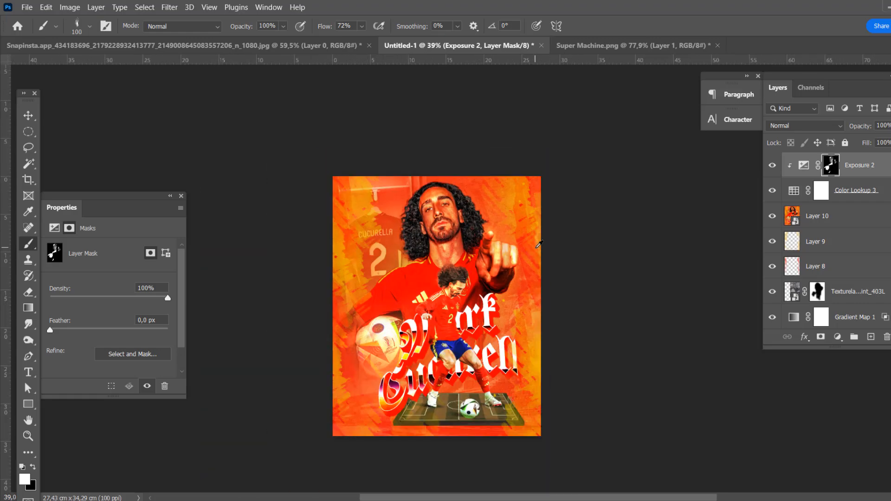
Compare the poster with the Exposure adjustment hidden and shown, checking the face, hand and ball
{"action": "scroll", "coordinate": [502, 238], "scroll_direction": "up", "scroll_amount": 7}
{"action": "left_click", "coordinate": [29, 115]}
{"action": "scroll", "coordinate": [380, 218], "scroll_direction": "down", "scroll_amount": 7}
{"action": "scroll", "coordinate": [385, 225], "scroll_direction": "up", "scroll_amount": 7}
{"action": "left_click_drag", "start_coordinate": [431, 207], "coordinate": [483, 162]}
{"action": "scroll", "coordinate": [487, 163], "scroll_direction": "down", "scroll_amount": 2}
{"action": "left_click", "coordinate": [772, 166]}
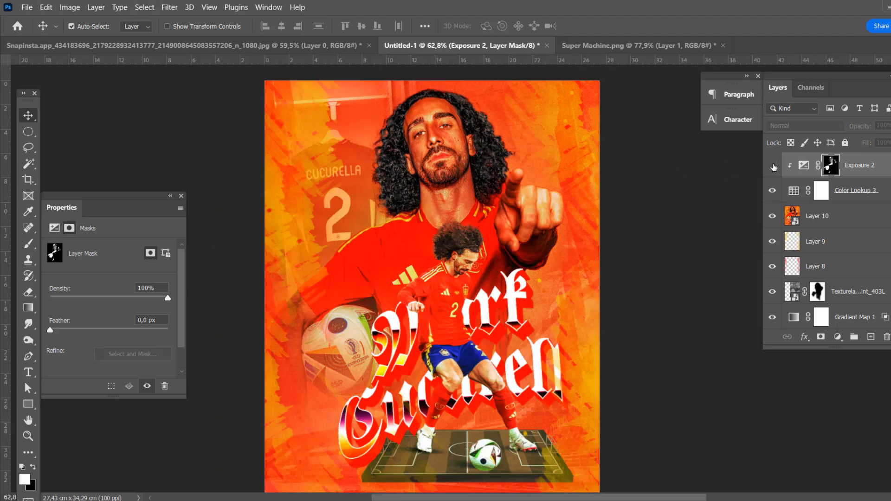
{"action": "left_click", "coordinate": [772, 165]}
Stamp the graded result into a new layer above the Exposure adjustment and convert it to a smart object
{"action": "left_click", "coordinate": [871, 337]}
{"action": "right_click", "coordinate": [875, 166]}
{"action": "left_click", "coordinate": [760, 181]}
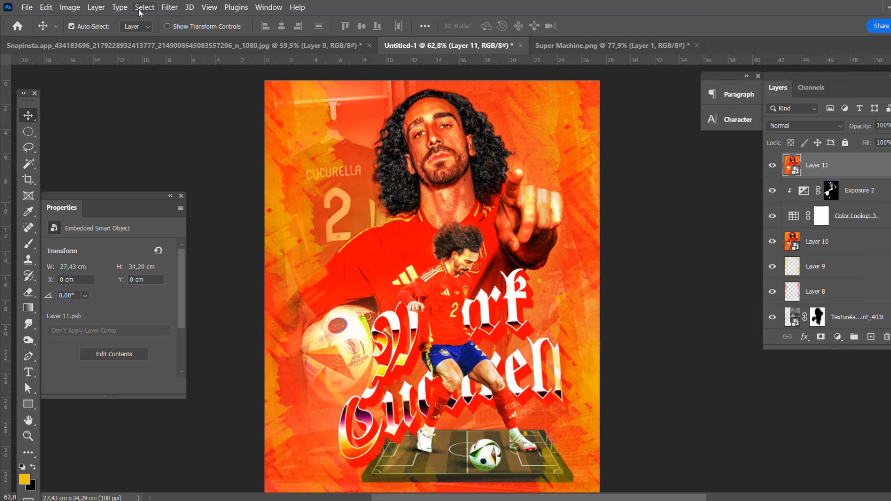
Open the Camera Raw Filter on the merged layer and set Texture to -7 and Clarity to +23
{"action": "left_click", "coordinate": [168, 8]}
{"action": "left_click", "coordinate": [211, 93]}
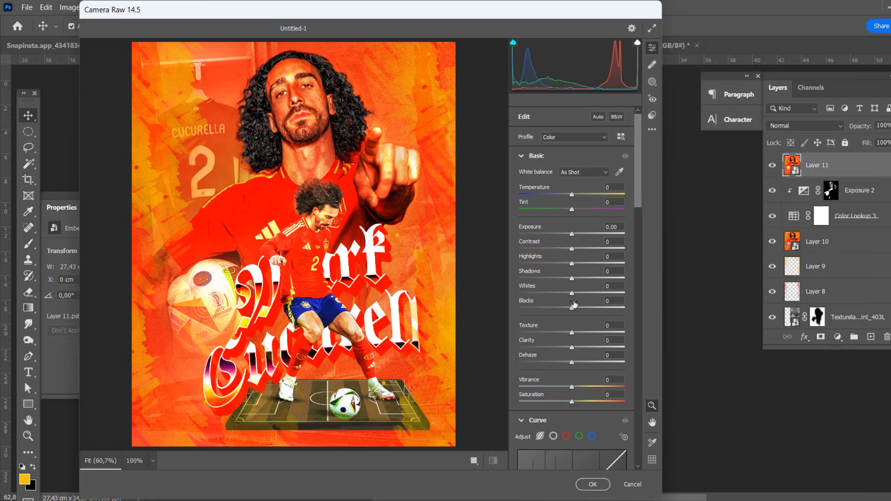
{"action": "left_click_drag", "start_coordinate": [572, 347], "coordinate": [546, 346]}
{"action": "left_click_drag", "start_coordinate": [563, 350], "coordinate": [567, 350]}
Set the parametric curve's Highlights to +32, Lights to -2 and Shadows to -5, and the Color Mixer's Blues luminance to +22
{"action": "scroll", "coordinate": [577, 325], "scroll_direction": "down", "scroll_amount": 4}
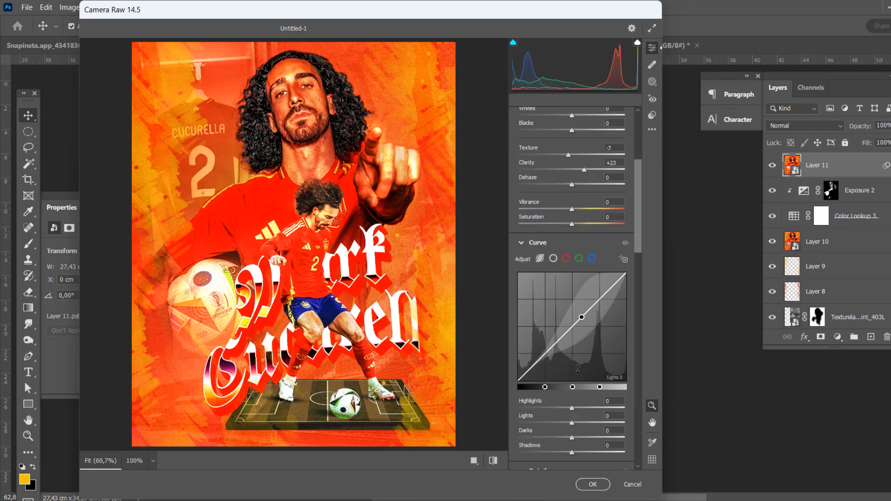
{"action": "mouse_move", "coordinate": [571, 423]}
{"action": "left_mouse_down"}
{"action": "mouse_move", "coordinate": [557, 423]}
{"action": "mouse_move", "coordinate": [571, 424]}
{"action": "mouse_move", "coordinate": [571, 441]}
{"action": "left_mouse_up"}
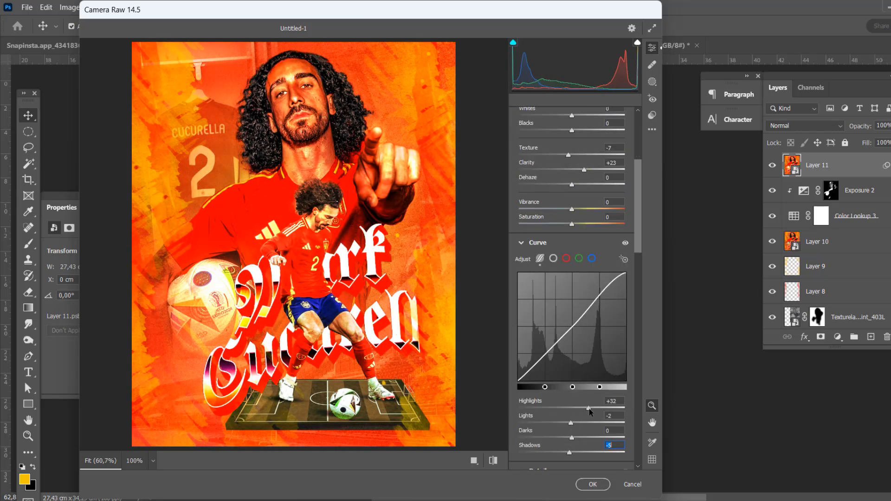
{"action": "scroll", "coordinate": [575, 348], "scroll_direction": "down", "scroll_amount": 8}
{"action": "left_click_drag", "start_coordinate": [572, 275], "coordinate": [588, 276]}
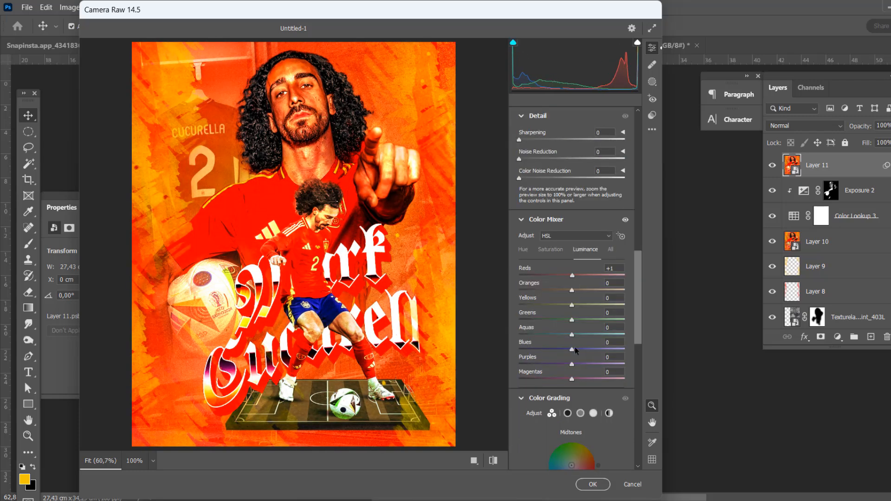
{"action": "left_click_drag", "start_coordinate": [572, 349], "coordinate": [583, 348]}
Grade the midtones slightly red, the shadows to hue 115 and saturation 19, and the highlights slightly blue, with Blending at 38
{"action": "scroll", "coordinate": [576, 325], "scroll_direction": "down", "scroll_amount": 5}
{"action": "mouse_move", "coordinate": [572, 288]}
{"action": "left_mouse_down"}
{"action": "mouse_move", "coordinate": [590, 294]}
{"action": "mouse_move", "coordinate": [577, 289]}
{"action": "left_mouse_up"}
{"action": "mouse_move", "coordinate": [540, 368]}
{"action": "left_mouse_down"}
{"action": "mouse_move", "coordinate": [548, 366]}
{"action": "mouse_move", "coordinate": [539, 367]}
{"action": "mouse_move", "coordinate": [544, 375]}
{"action": "left_mouse_up"}
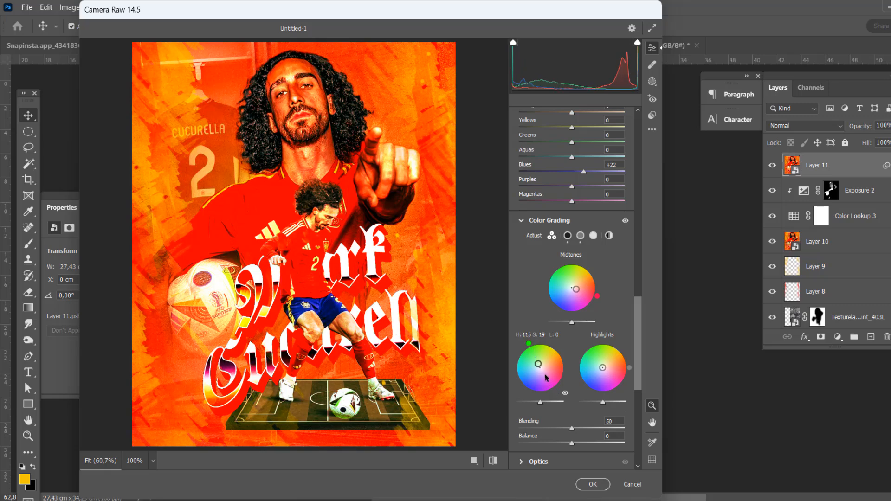
{"action": "left_click_drag", "start_coordinate": [608, 359], "coordinate": [603, 370]}
Set Vignetting to -21, slightly reduce the Green Primary calibration, and apply the Camera Raw Filter
{"action": "scroll", "coordinate": [567, 381], "scroll_direction": "down", "scroll_amount": 3}
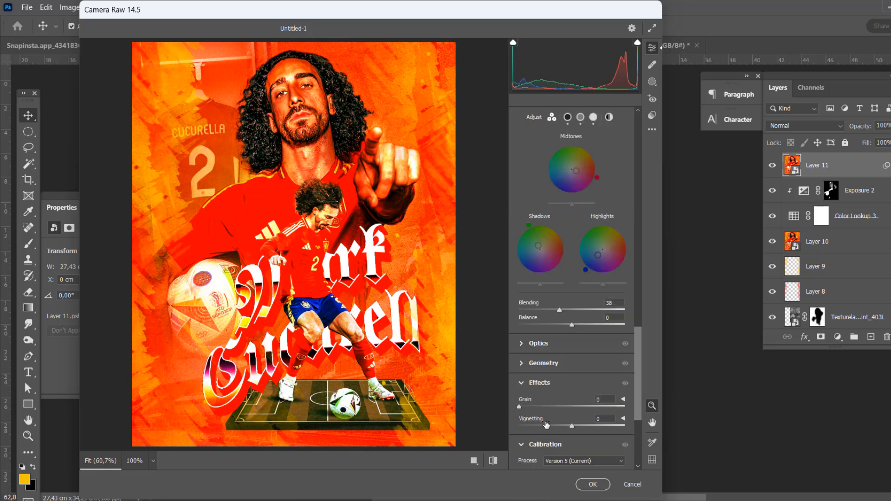
{"action": "left_click_drag", "start_coordinate": [572, 426], "coordinate": [560, 426]}
{"action": "scroll", "coordinate": [588, 403], "scroll_direction": "down", "scroll_amount": 4}
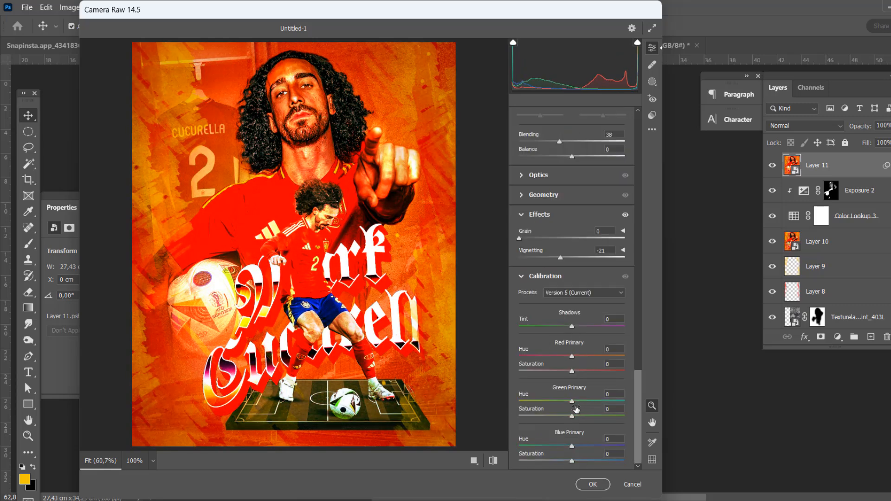
{"action": "scroll", "coordinate": [581, 401], "scroll_direction": "up", "scroll_amount": 1}
{"action": "left_click_drag", "start_coordinate": [572, 414], "coordinate": [563, 416]}
{"action": "left_click", "coordinate": [592, 483]}
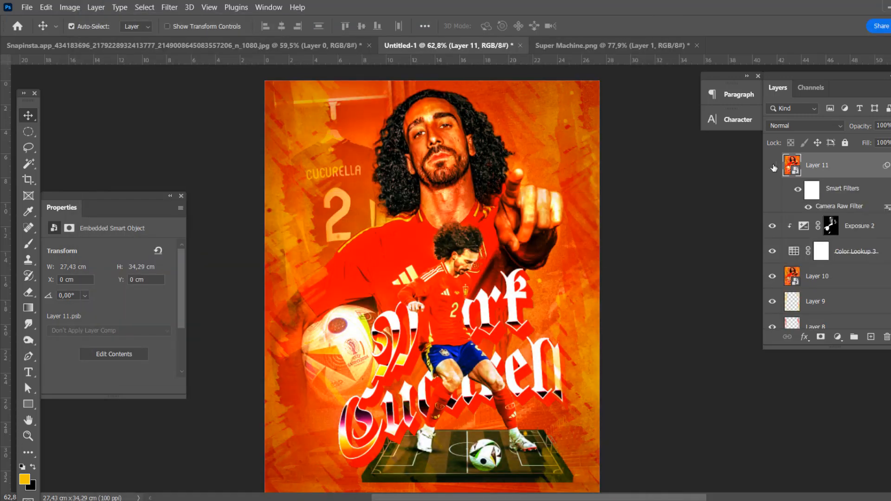